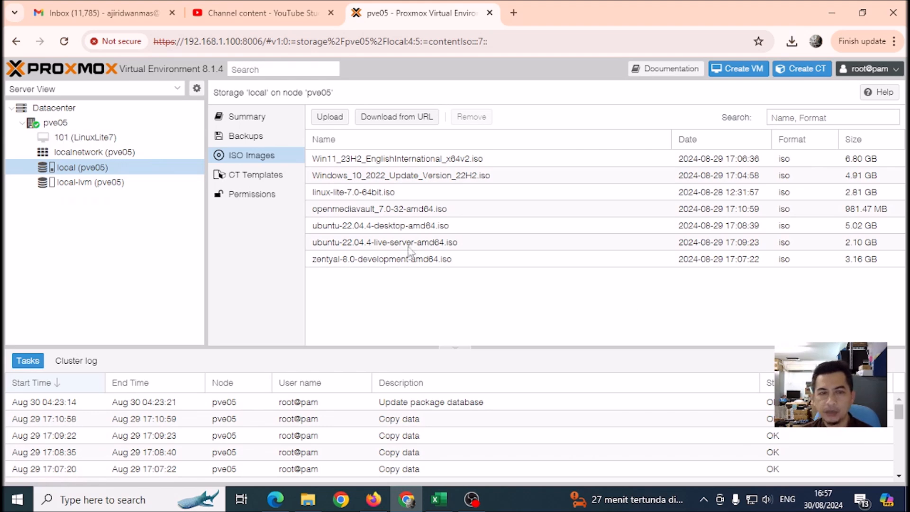
Start a new VM with VM ID 102 and the name Zentyal.
{"action": "left_click", "coordinate": [748, 75]}
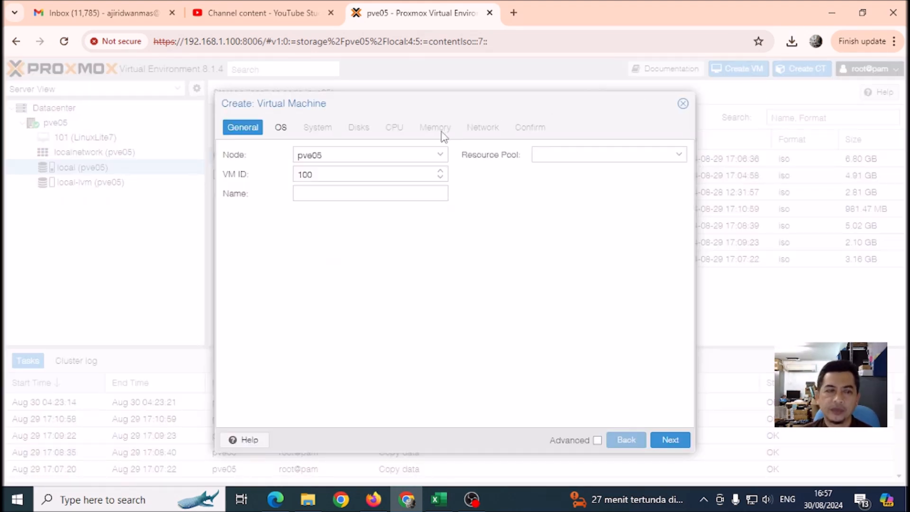
{"action": "left_click", "coordinate": [440, 172]}
{"action": "left_click", "coordinate": [441, 172]}
{"action": "left_click", "coordinate": [371, 195]}
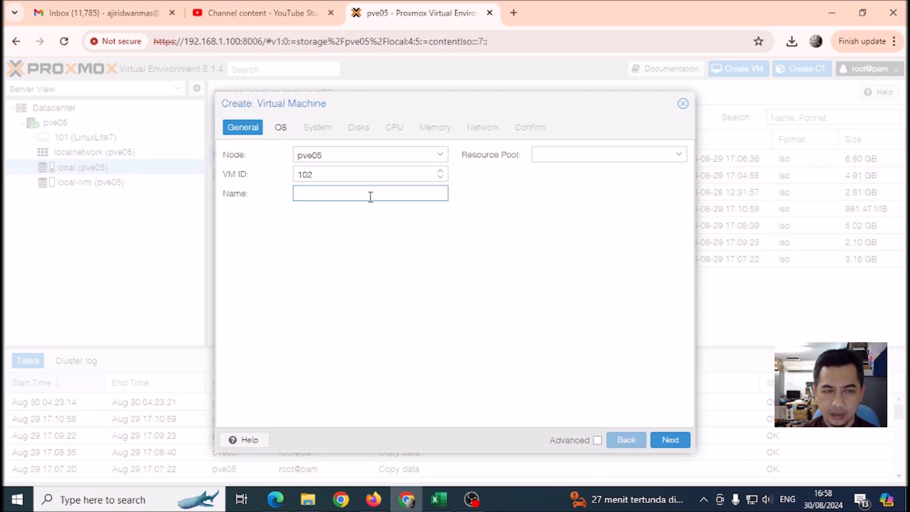
{"action": "type", "text": "Z"}
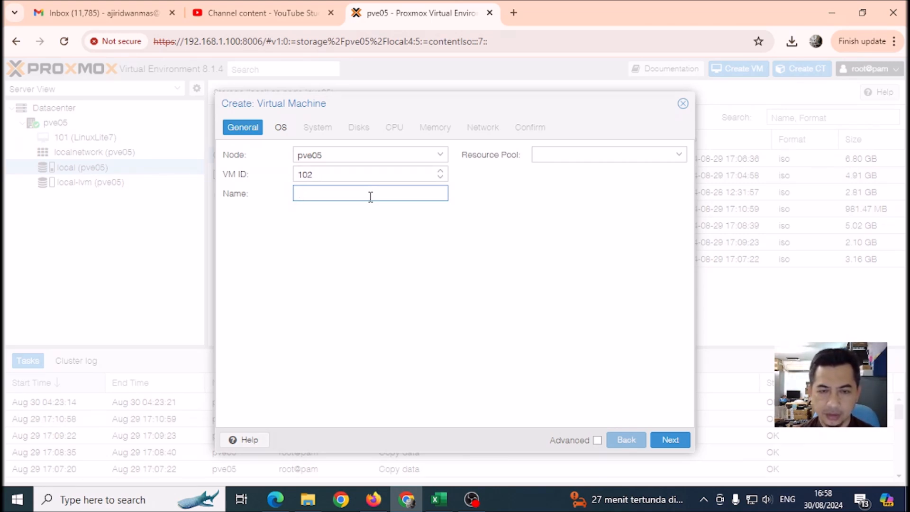
{"action": "type", "text": "Zentyal"}
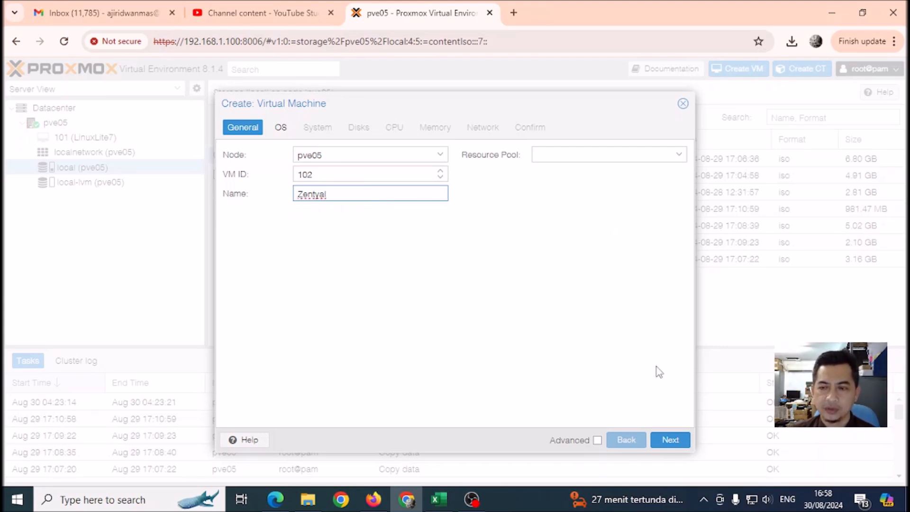
Choose zentyal-8.0-development-amd64.iso as the VM's installation ISO image.
{"action": "left_click", "coordinate": [670, 440]}
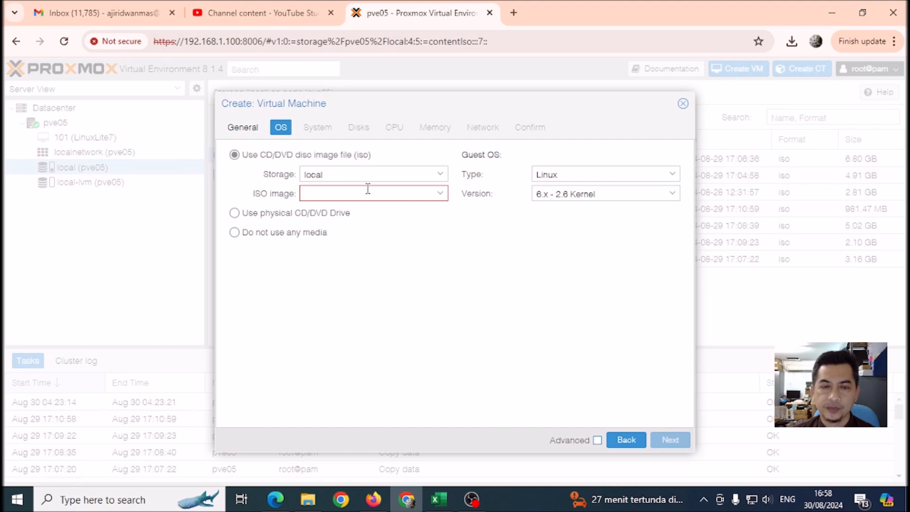
{"action": "left_click", "coordinate": [440, 195]}
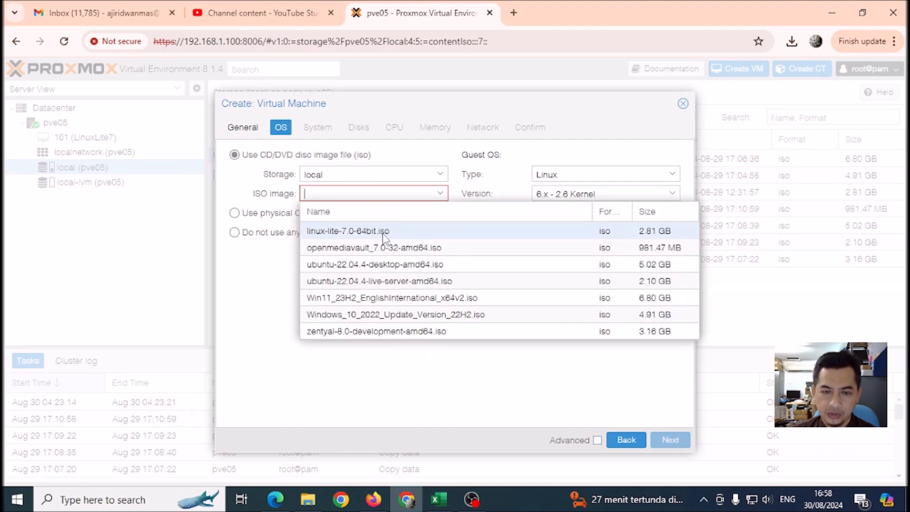
{"action": "left_click", "coordinate": [356, 332]}
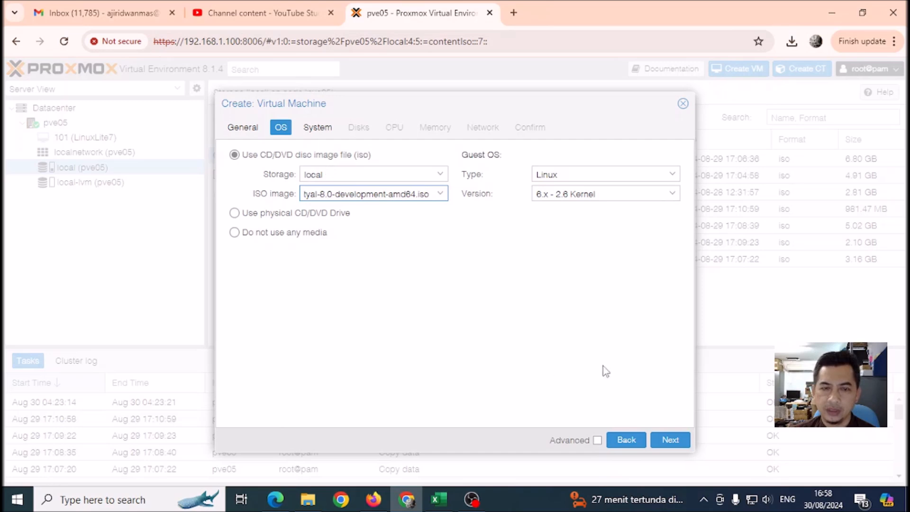
{"action": "left_click", "coordinate": [667, 440]}
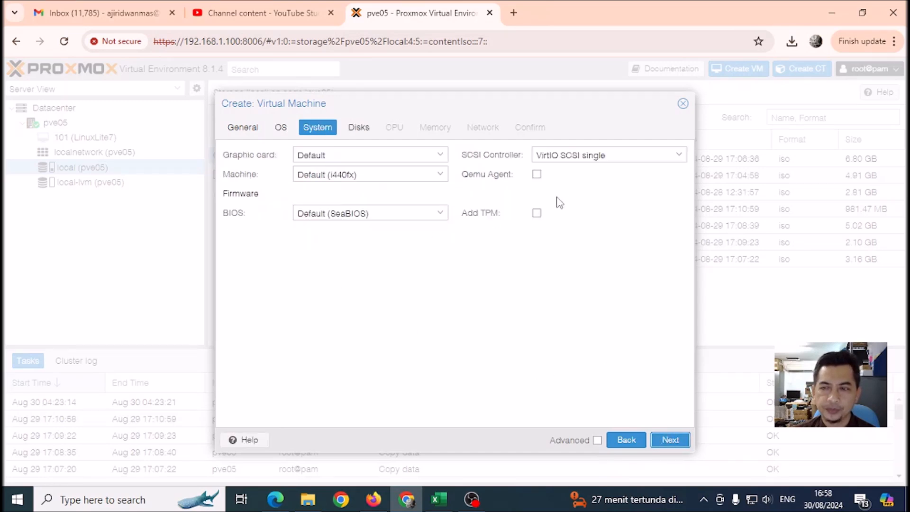
Set the SCSI controller to VirtIO SCSI and keep the default machine type.
{"action": "left_click", "coordinate": [680, 156]}
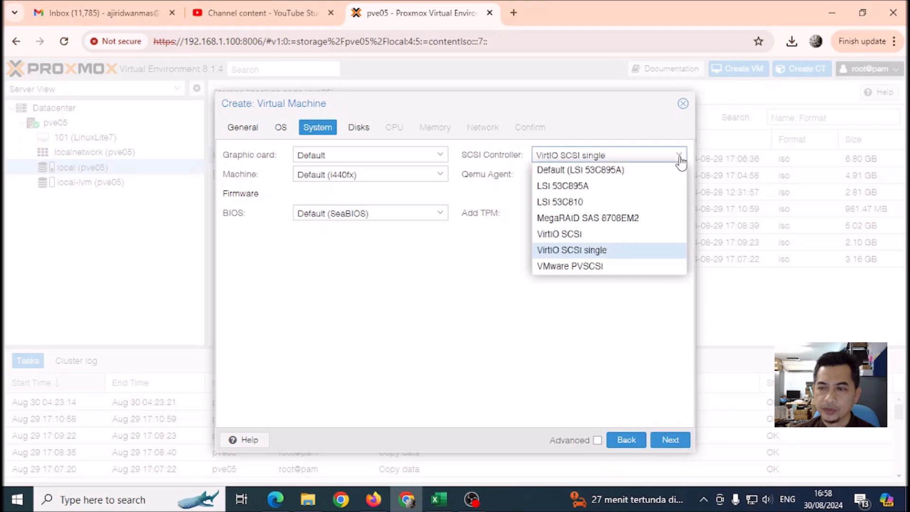
{"action": "left_click", "coordinate": [585, 233]}
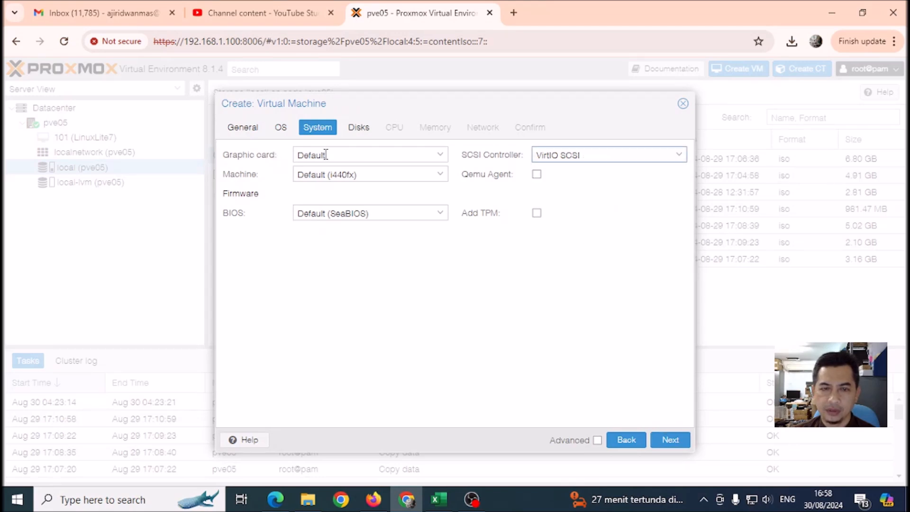
{"action": "left_click", "coordinate": [682, 159]}
{"action": "left_click", "coordinate": [589, 235]}
{"action": "left_click", "coordinate": [438, 179]}
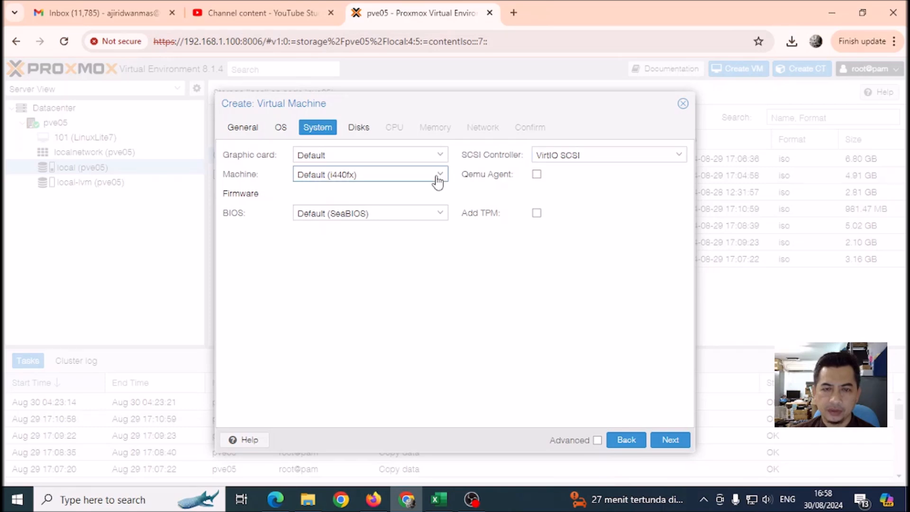
{"action": "left_click", "coordinate": [437, 178]}
{"action": "left_click", "coordinate": [670, 440]}
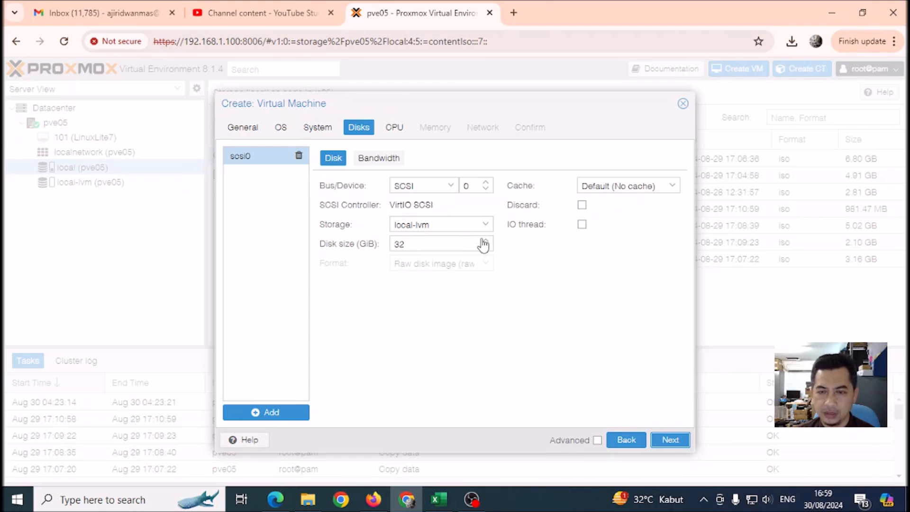
Set the VM's disk size to 1000 GiB.
{"action": "left_click_drag", "start_coordinate": [431, 243], "coordinate": [393, 244]}
{"action": "type", "text": "1000"}
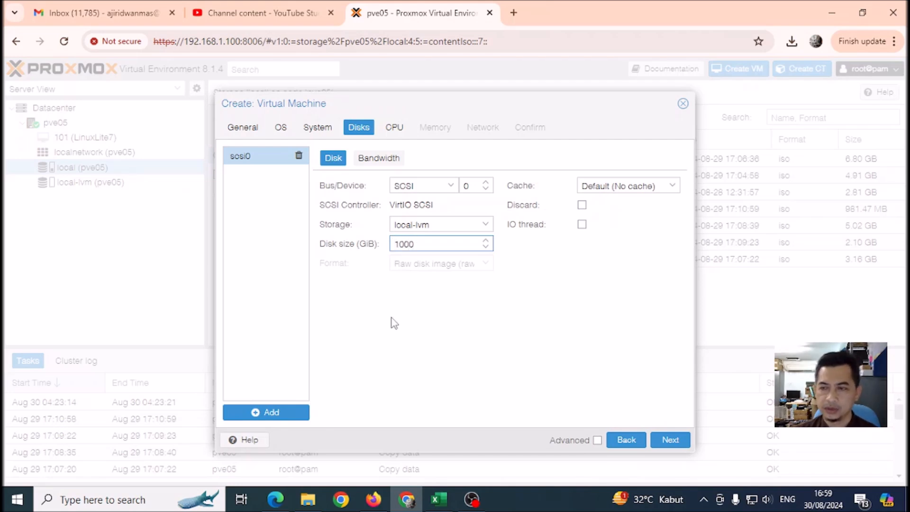
{"action": "left_click", "coordinate": [558, 307]}
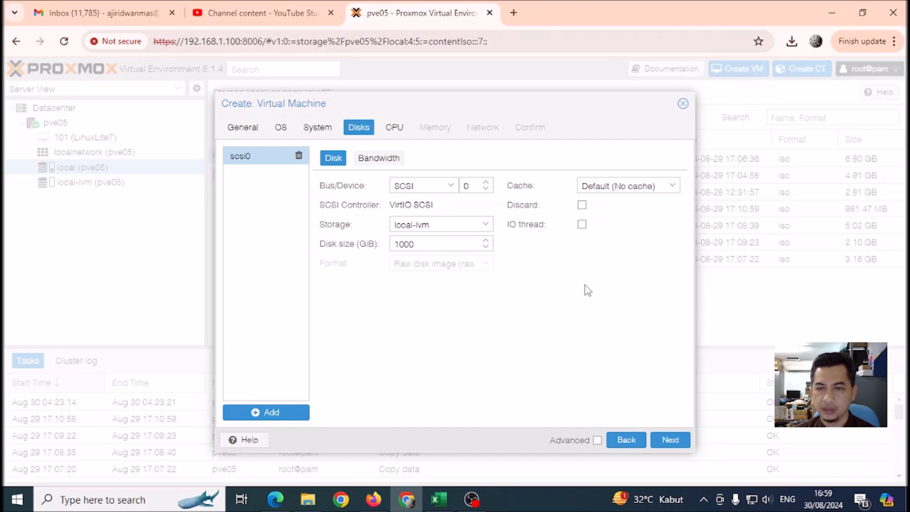
{"action": "left_click", "coordinate": [669, 442]}
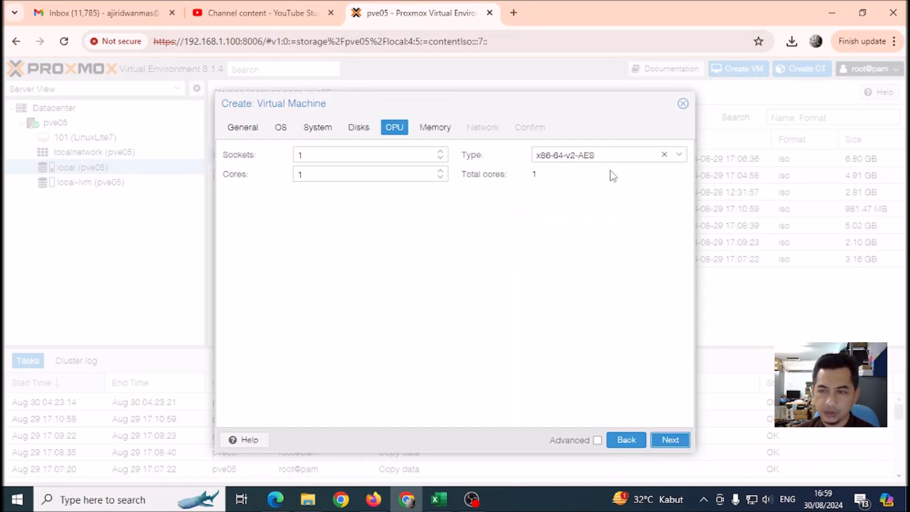
Choose kvm64 as the VM's CPU type.
{"action": "left_click", "coordinate": [679, 156]}
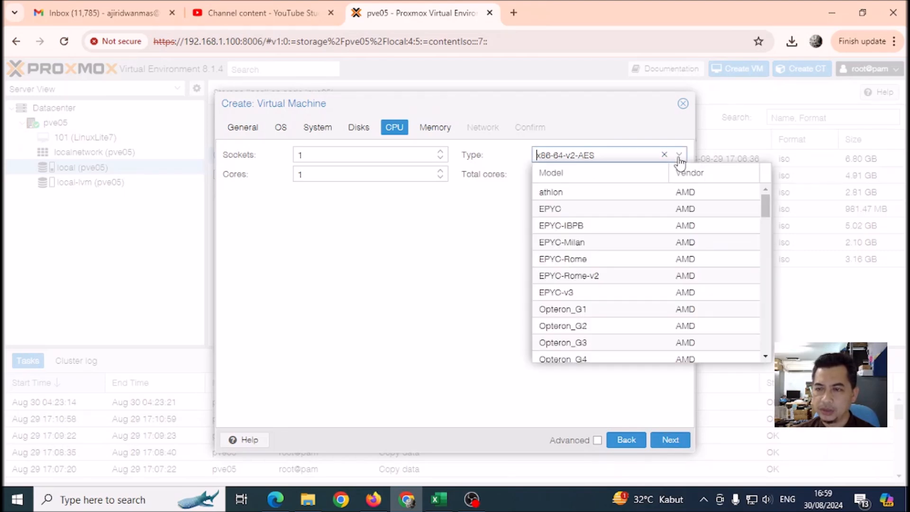
{"action": "left_click_drag", "start_coordinate": [769, 209], "coordinate": [763, 343]}
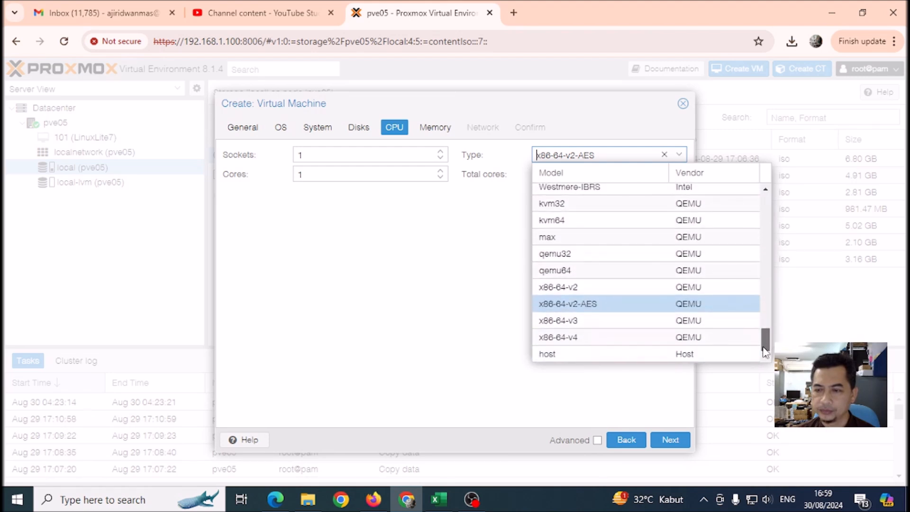
{"action": "left_click", "coordinate": [592, 221]}
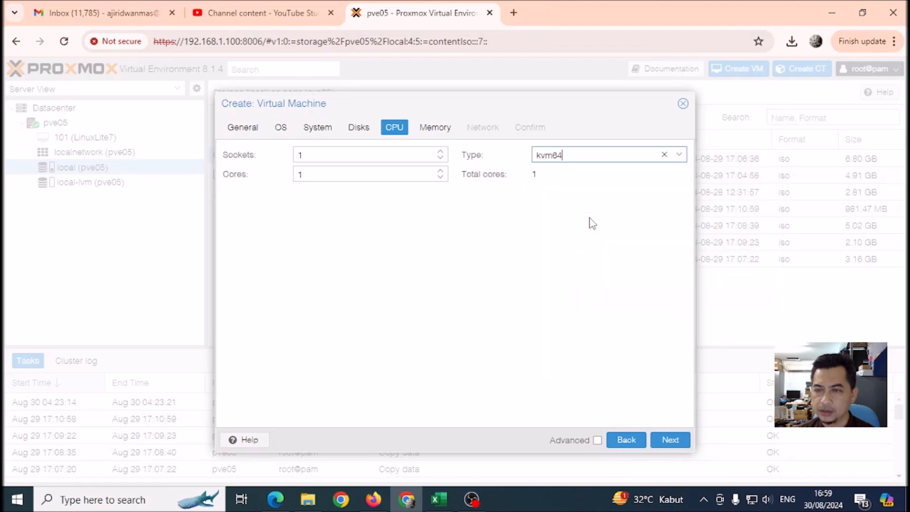
{"action": "left_click", "coordinate": [670, 440]}
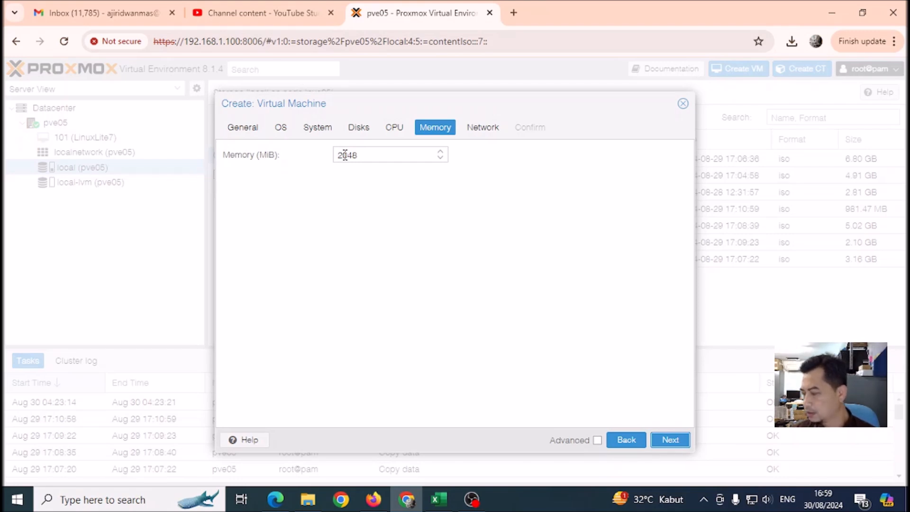
Set the VM's memory to 8192 MiB.
{"action": "left_click_drag", "start_coordinate": [359, 156], "coordinate": [338, 156]}
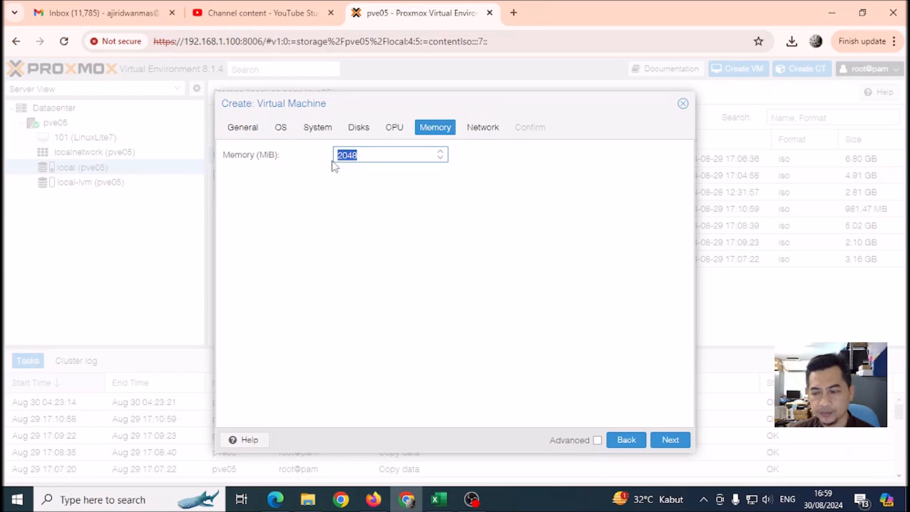
{"action": "type", "text": "812"}
{"action": "key", "text": "BackSpace"}
{"action": "type", "text": "92"}
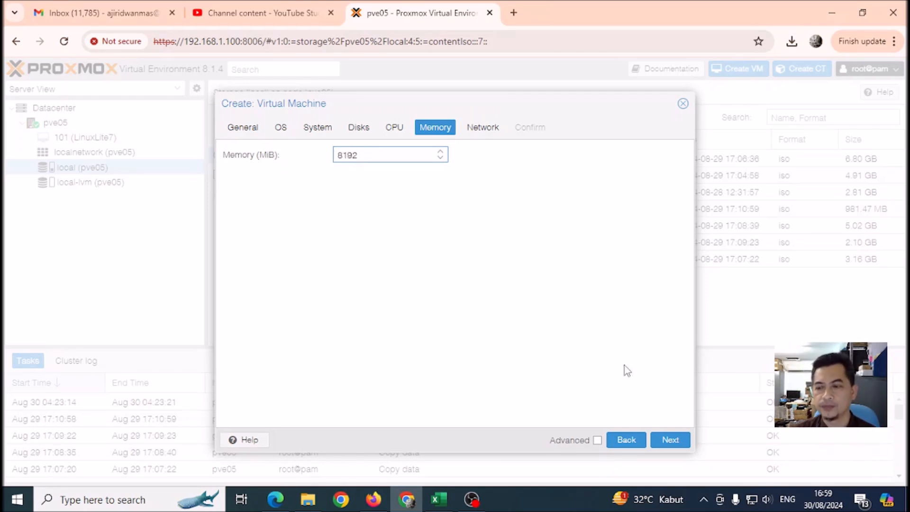
{"action": "left_click", "coordinate": [665, 439]}
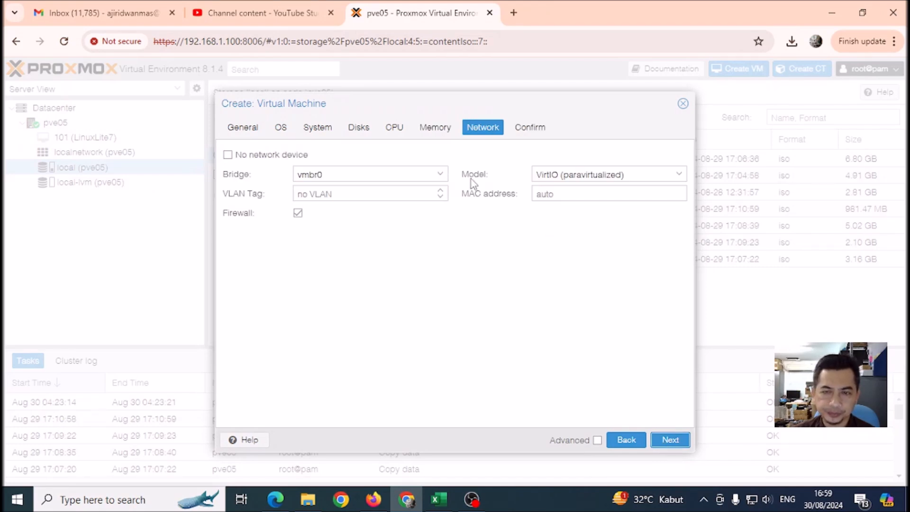
Keep bridge vmbr0 and choose the Realtek RTL8139 network card model.
{"action": "left_click", "coordinate": [440, 175]}
{"action": "left_click", "coordinate": [441, 175]}
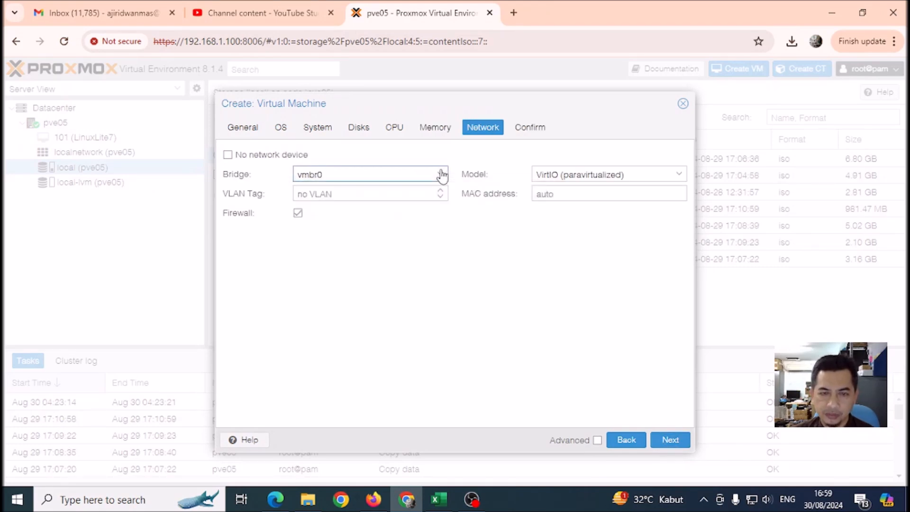
{"action": "left_click", "coordinate": [679, 176]}
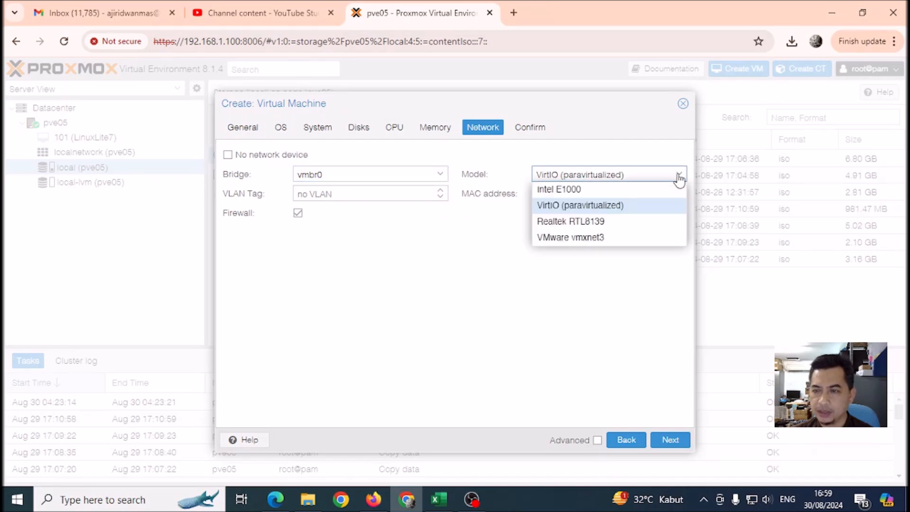
{"action": "left_click", "coordinate": [576, 222]}
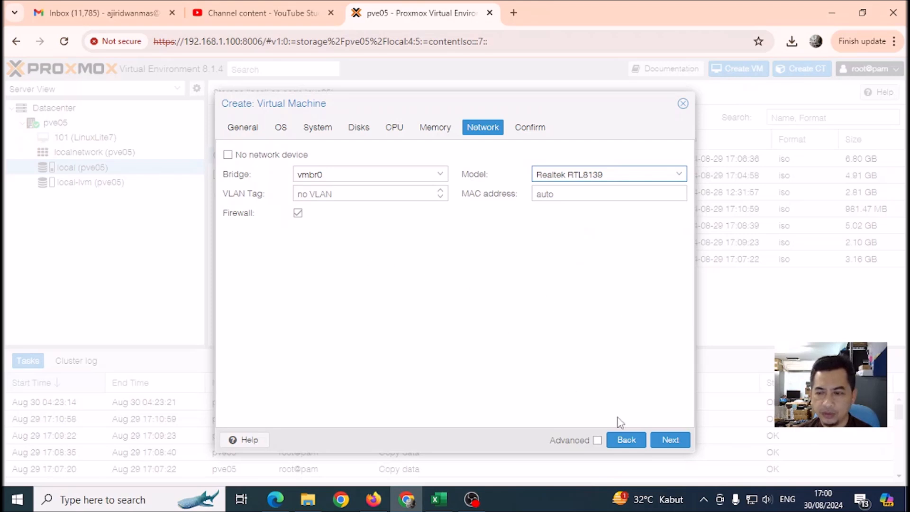
Review the summary, create VM 102 and select it in the resource tree.
{"action": "left_click", "coordinate": [672, 439]}
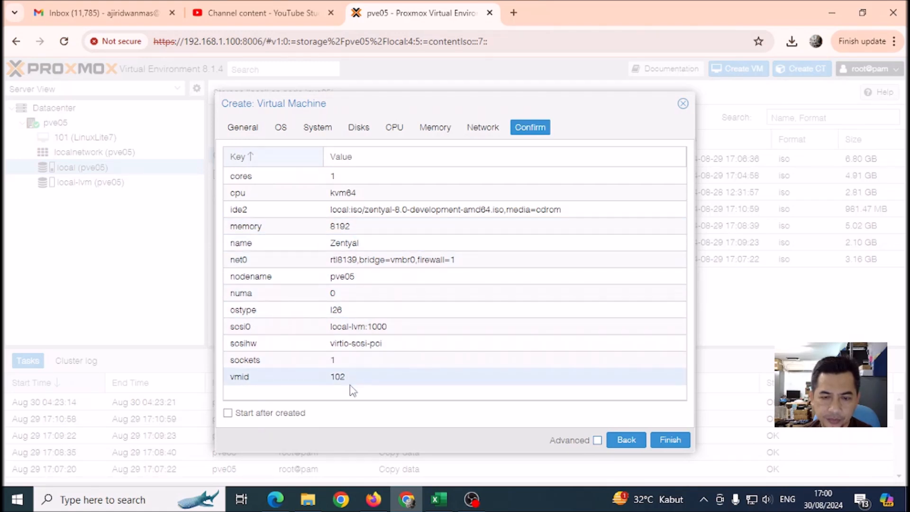
{"action": "left_click", "coordinate": [661, 441]}
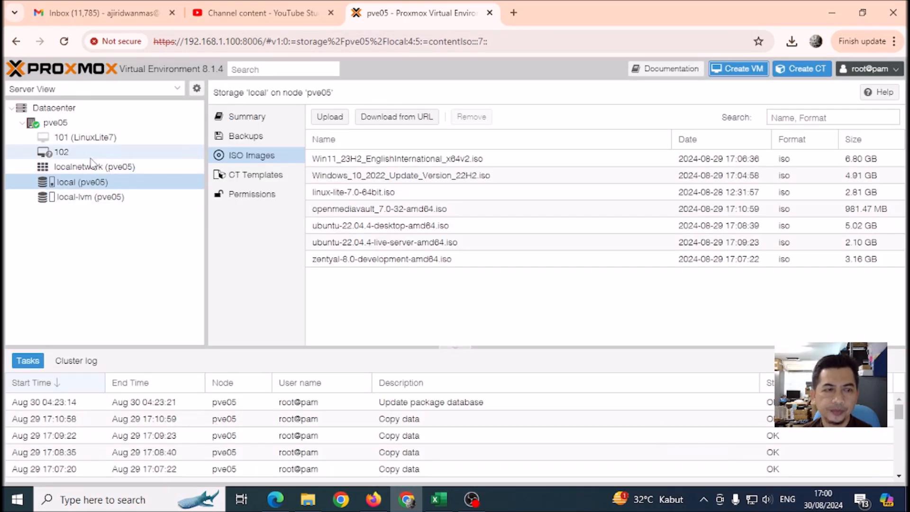
{"action": "left_click", "coordinate": [76, 157]}
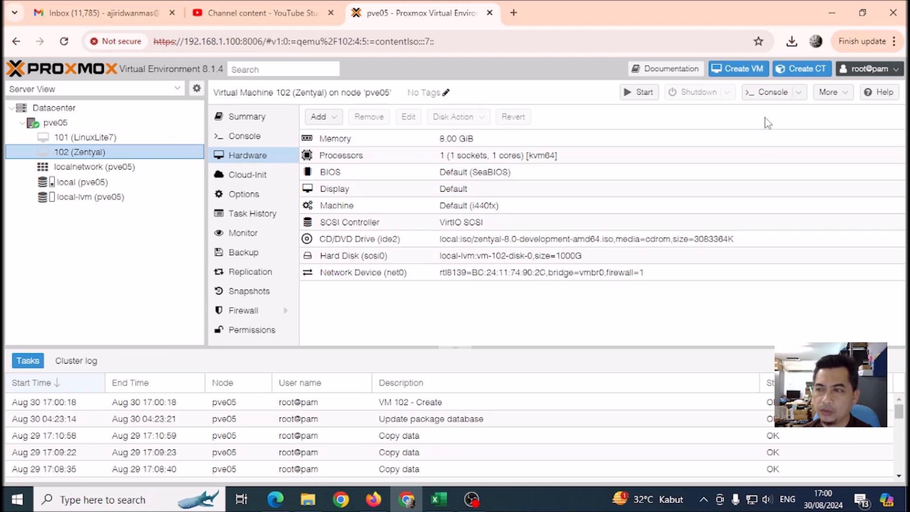
Power on VM 102 from its console and launch 'Install Zentyal 8.0 (delete all disk)'.
{"action": "left_click", "coordinate": [773, 95]}
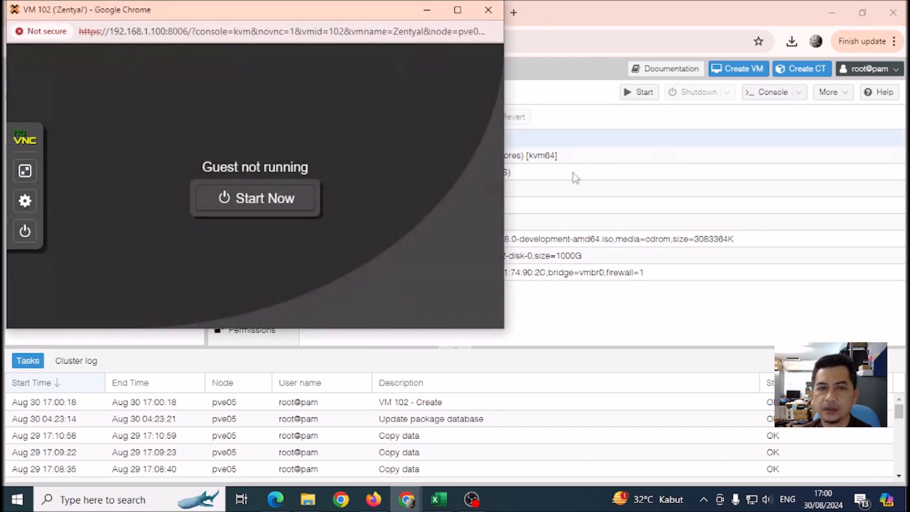
{"action": "left_click", "coordinate": [256, 199]}
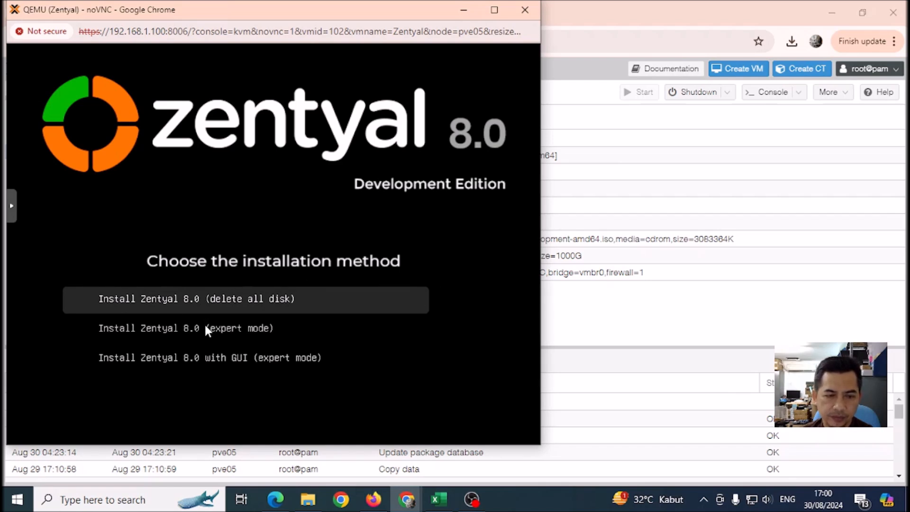
{"action": "key", "text": "Down"}
{"action": "key", "text": "Up"}
{"action": "key", "text": "Down"}
{"action": "key", "text": "Up"}
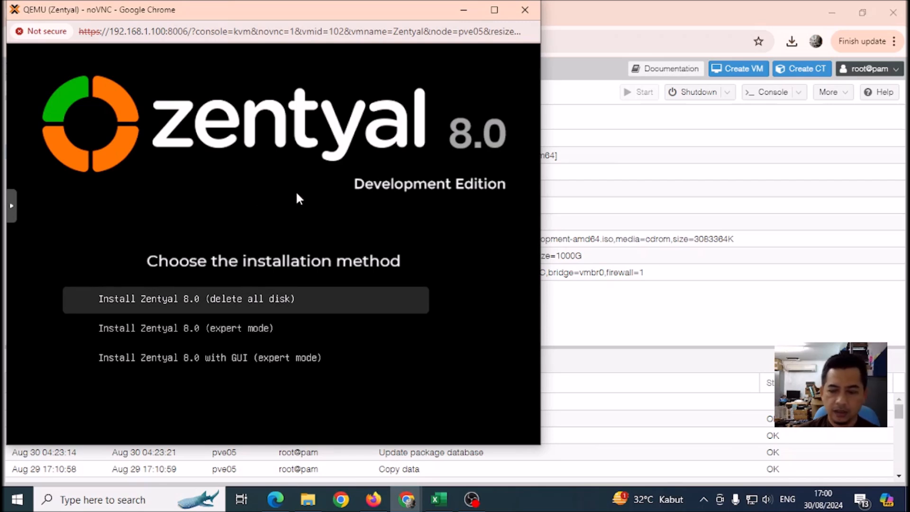
{"action": "key", "text": "Down"}
{"action": "key", "text": "Up"}
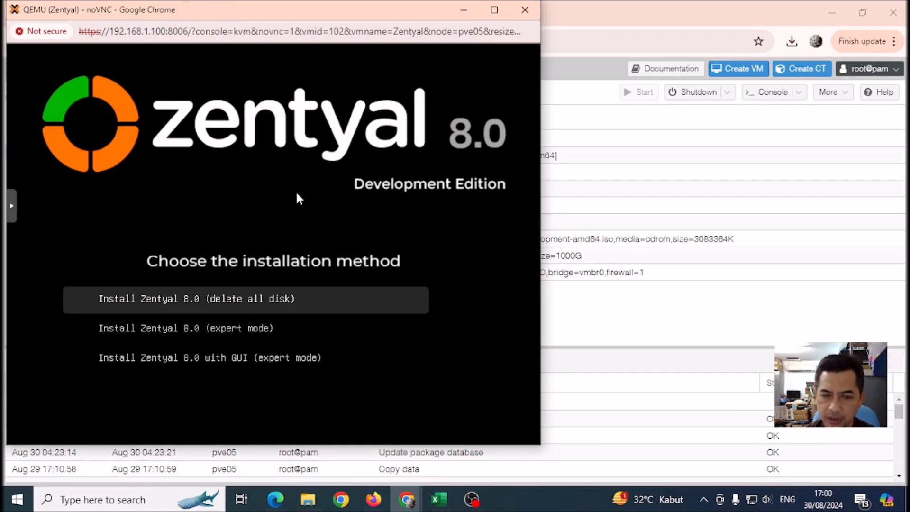
{"action": "key", "text": "Return"}
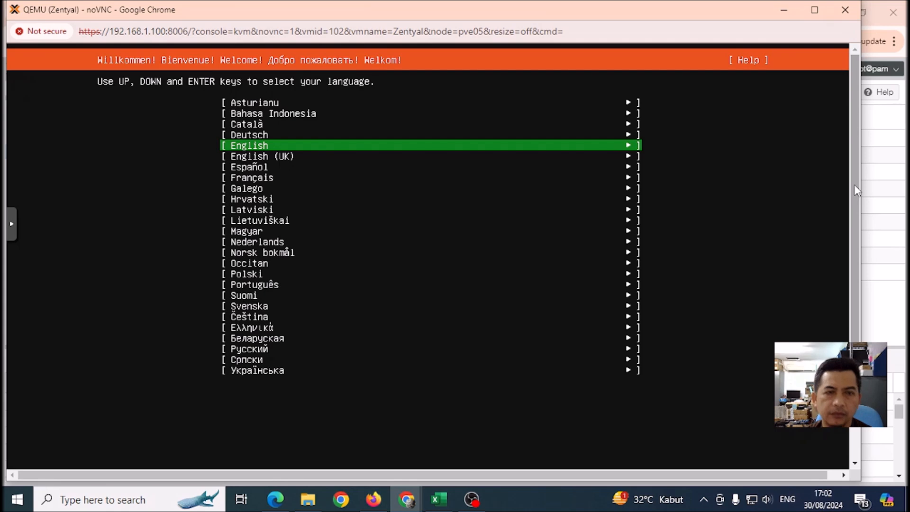
Keep English highlighted in the installer's language list and confirm it.
{"action": "key", "text": "Down"}
{"action": "key", "text": "Up"}
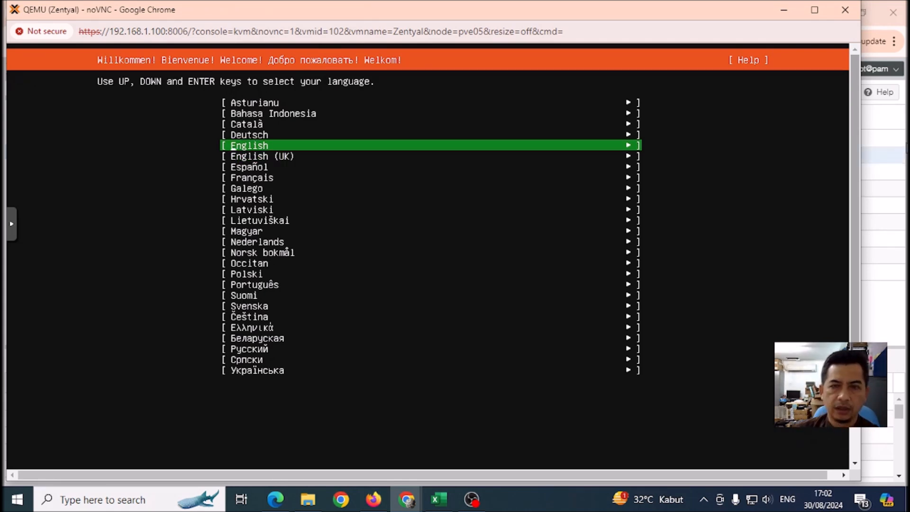
{"action": "scroll", "coordinate": [856, 166], "scroll_direction": "down", "scroll_amount": 3}
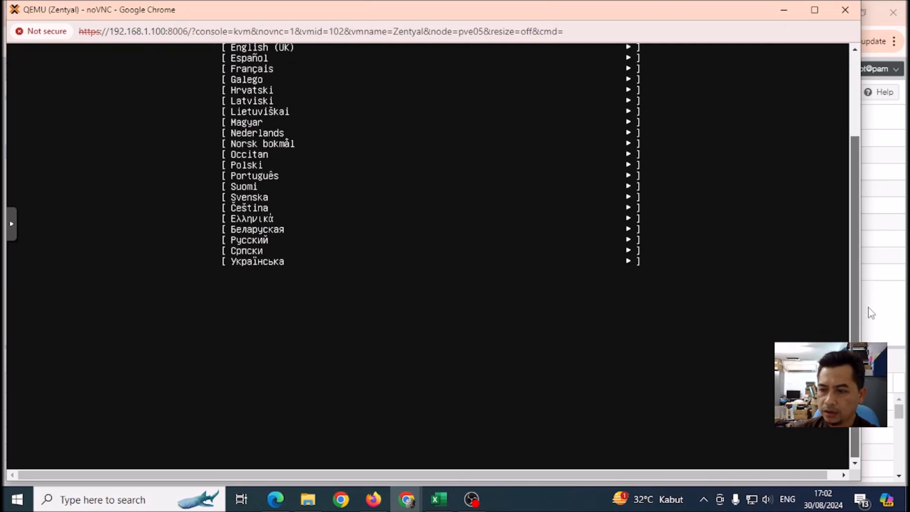
{"action": "scroll", "coordinate": [872, 164], "scroll_direction": "up", "scroll_amount": 3}
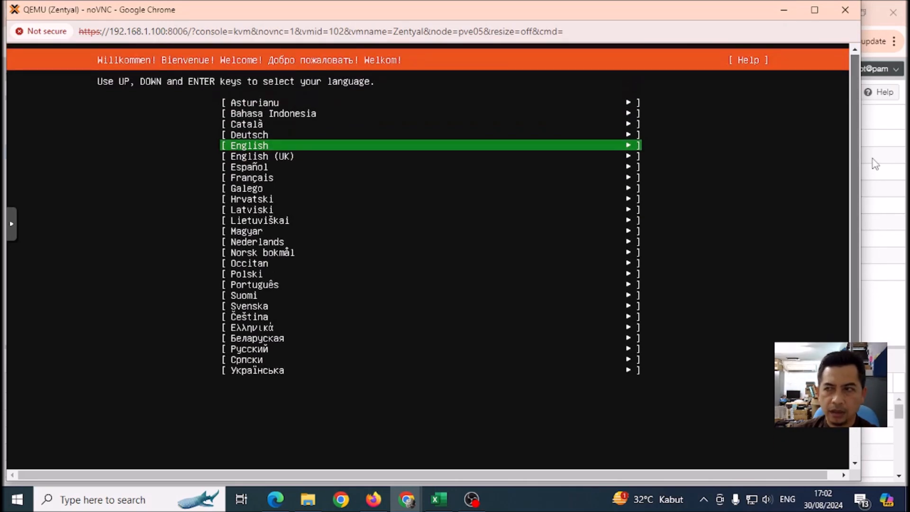
{"action": "scroll", "coordinate": [873, 158], "scroll_direction": "down", "scroll_amount": 3}
{"action": "scroll", "coordinate": [883, 244], "scroll_direction": "up", "scroll_amount": 3}
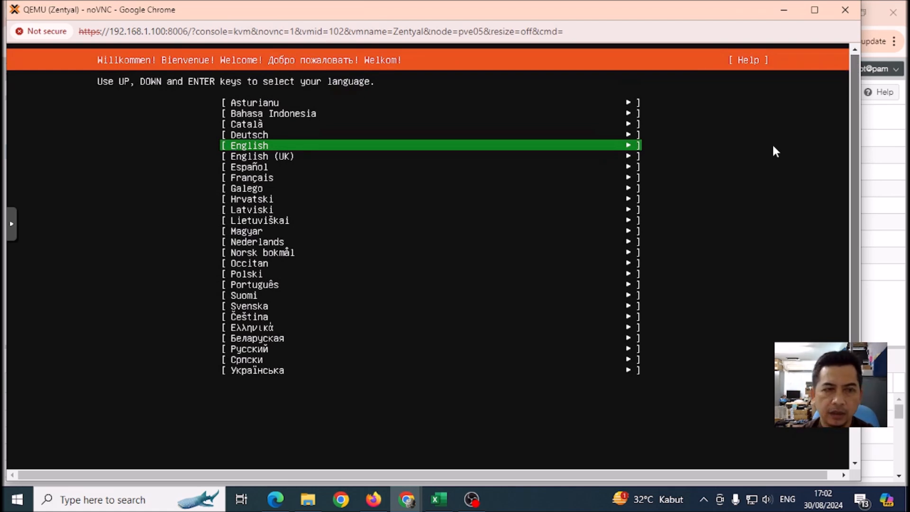
{"action": "key", "text": "Return"}
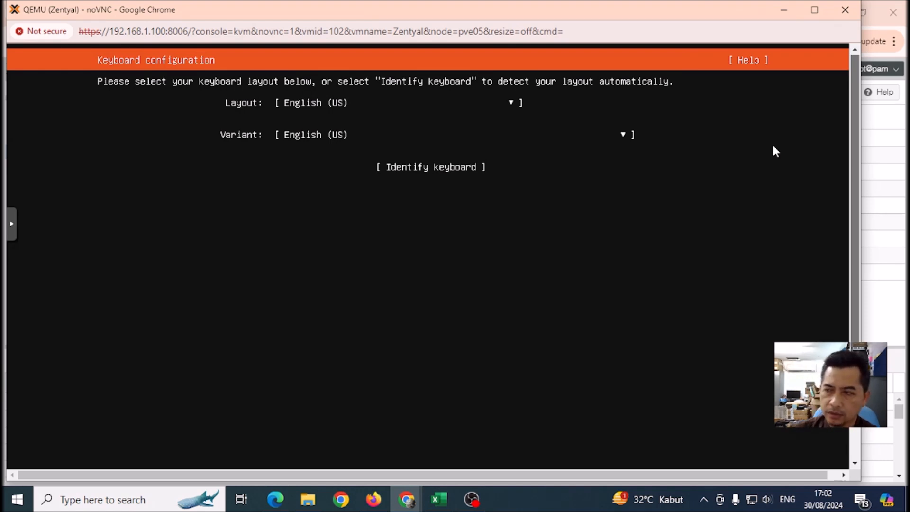
Accept the English (US) keyboard layout.
{"action": "left_click_drag", "start_coordinate": [855, 157], "coordinate": [852, 136]}
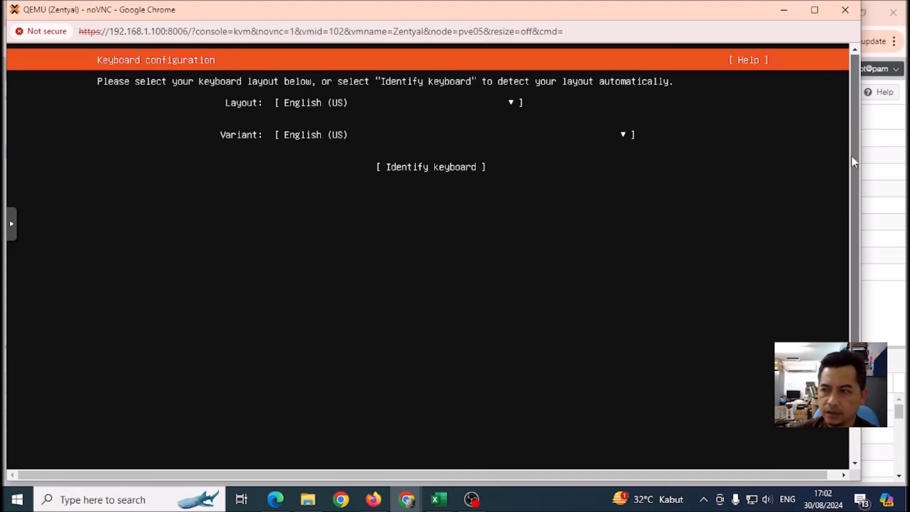
{"action": "left_click_drag", "start_coordinate": [852, 154], "coordinate": [848, 309]}
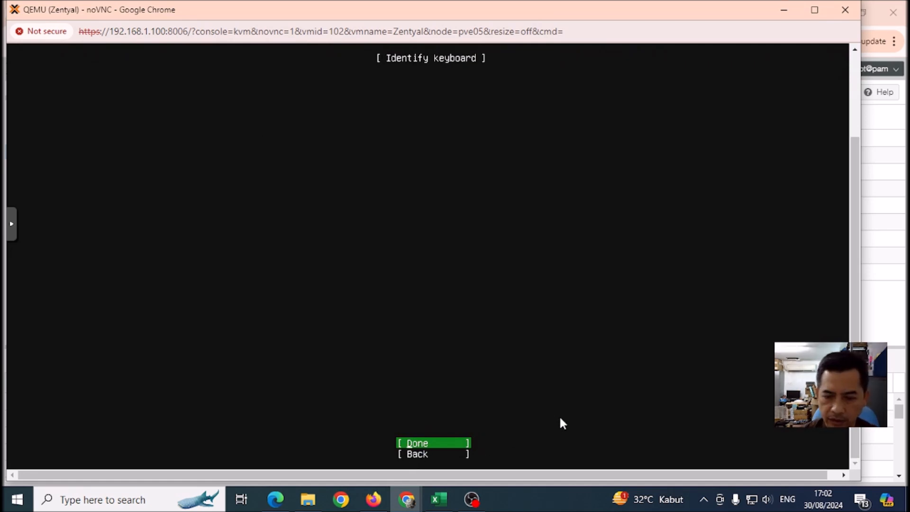
{"action": "key", "text": "Return"}
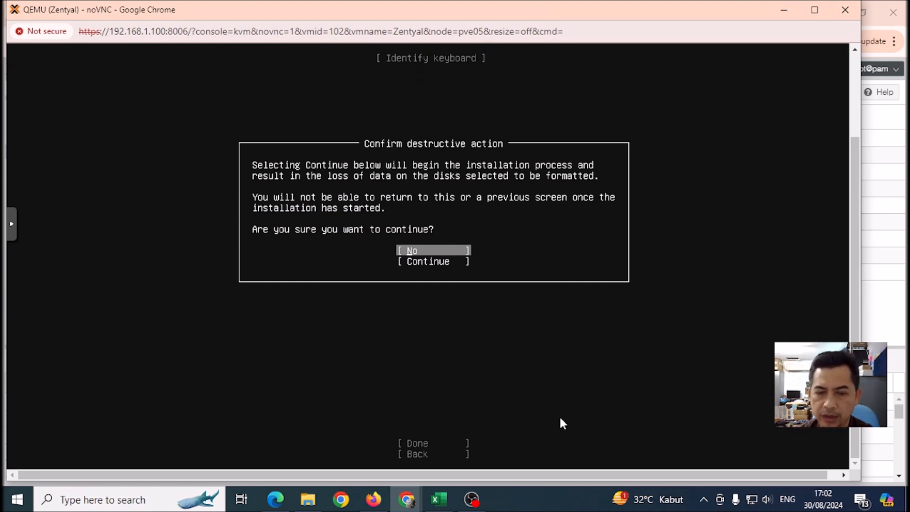
Choose Continue on the destructive-action warning to approve formatting the disk.
{"action": "key", "text": "Down"}
{"action": "key", "text": "Up"}
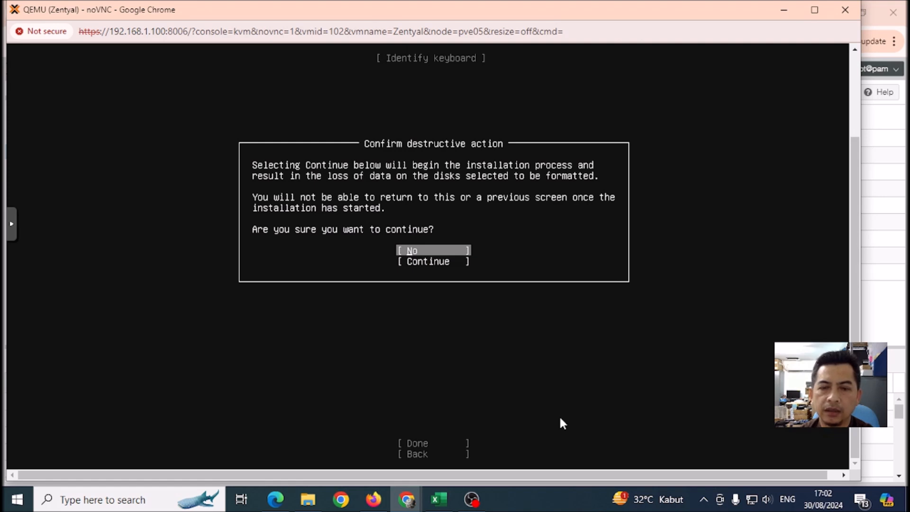
{"action": "key", "text": "Down"}
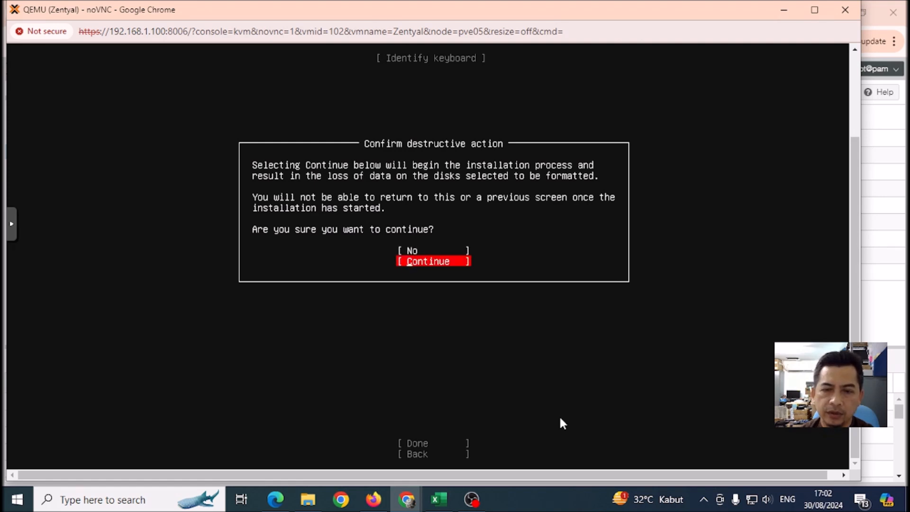
{"action": "key", "text": "Return"}
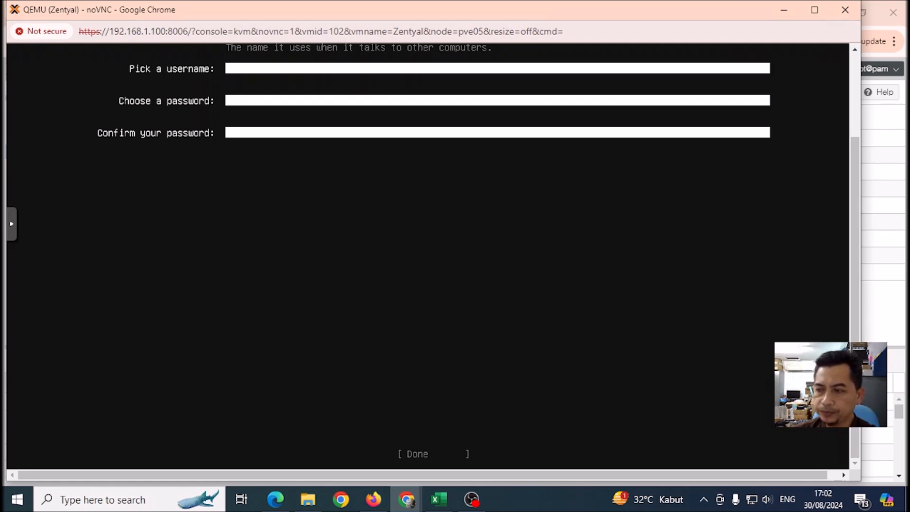
Enter zentyal as your name, zentyalserver as server name and zentyal as username.
{"action": "scroll", "coordinate": [843, 258], "scroll_direction": "up", "scroll_amount": 3}
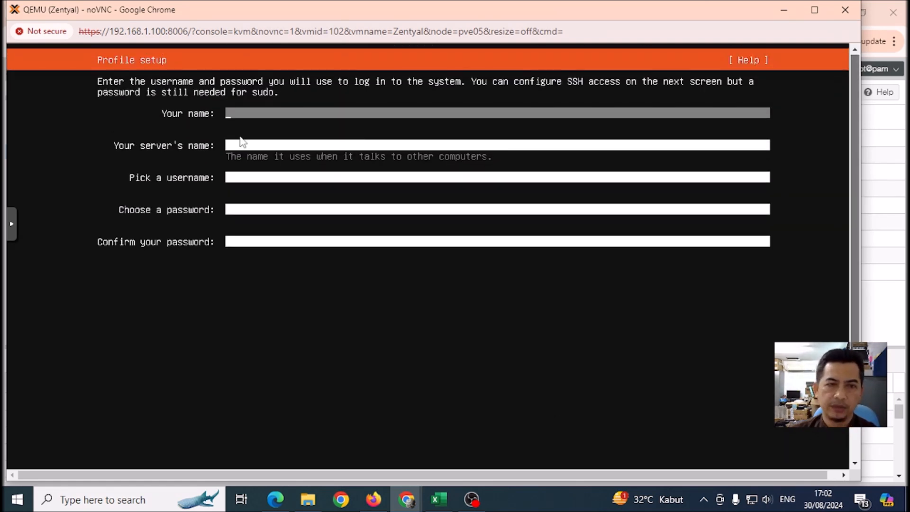
{"action": "type", "text": "ze"}
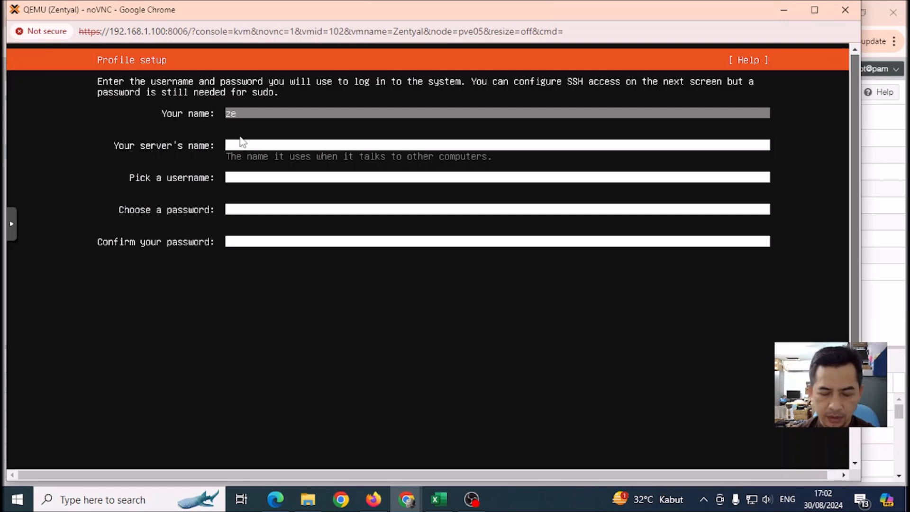
{"action": "type", "text": "ntyal"}
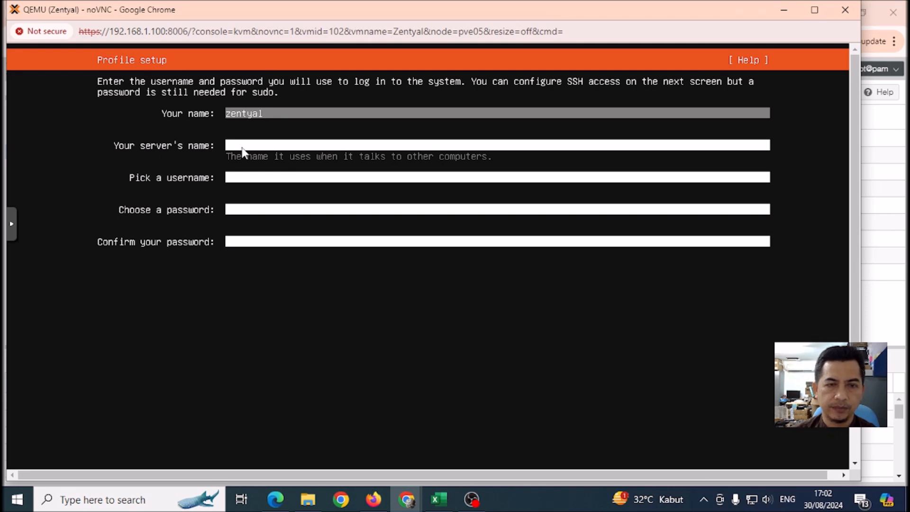
{"action": "key", "text": "Tab"}
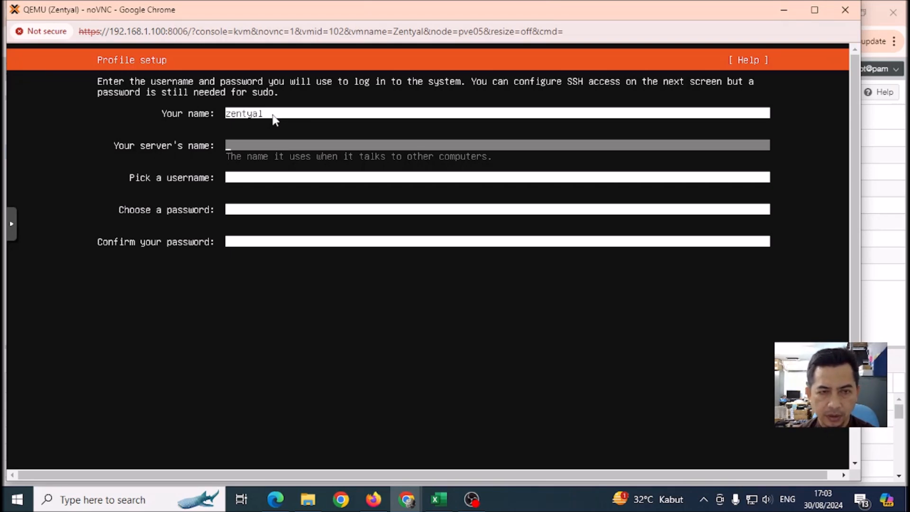
{"action": "type", "text": "en"}
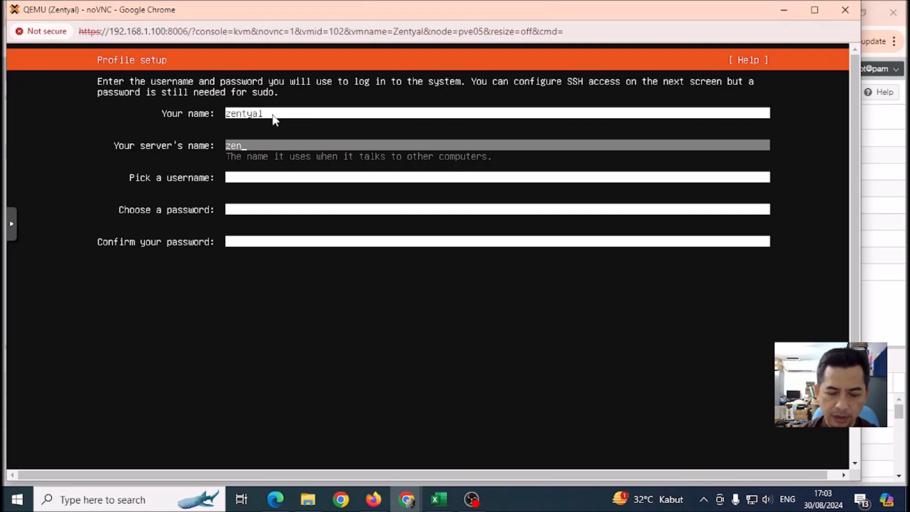
{"action": "type", "text": "tyalserver"}
{"action": "key", "text": "Tab"}
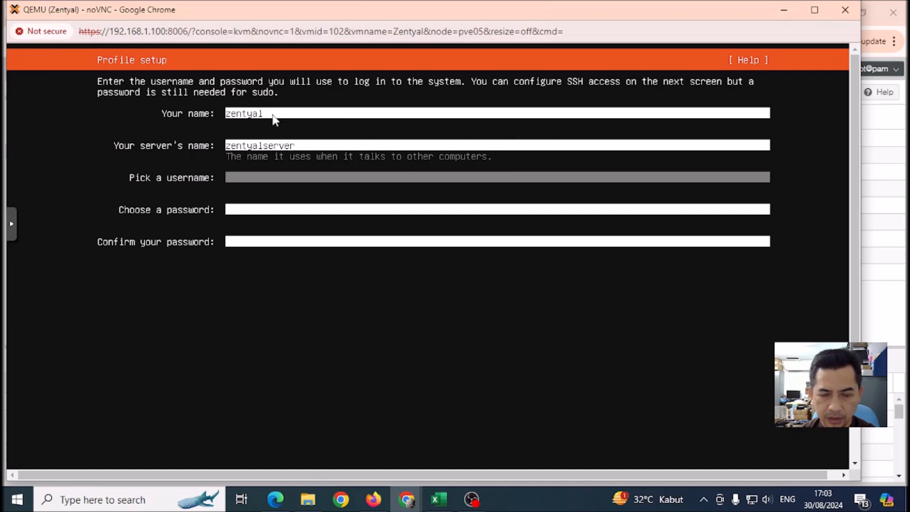
{"action": "type", "text": "enty"}
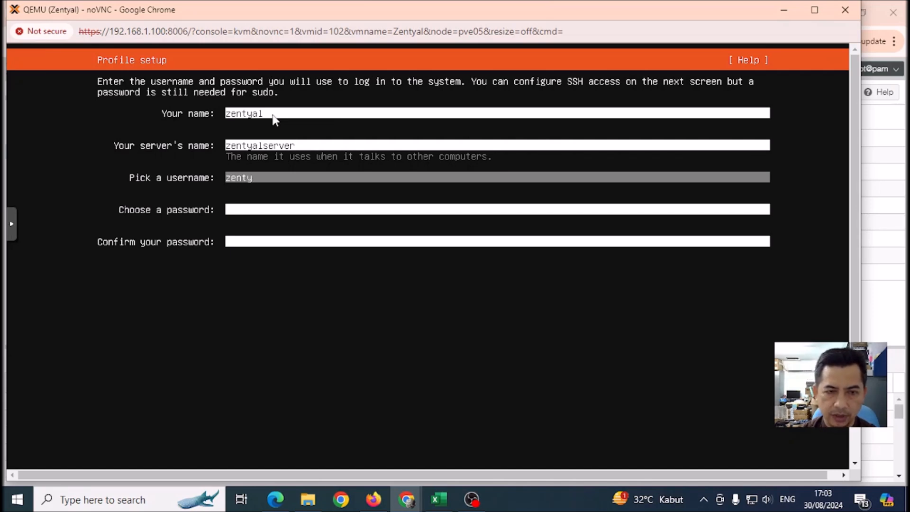
{"action": "type", "text": "al"}
Enter and confirm the account password, then submit the profile to begin installing.
{"action": "key", "text": "Tab"}
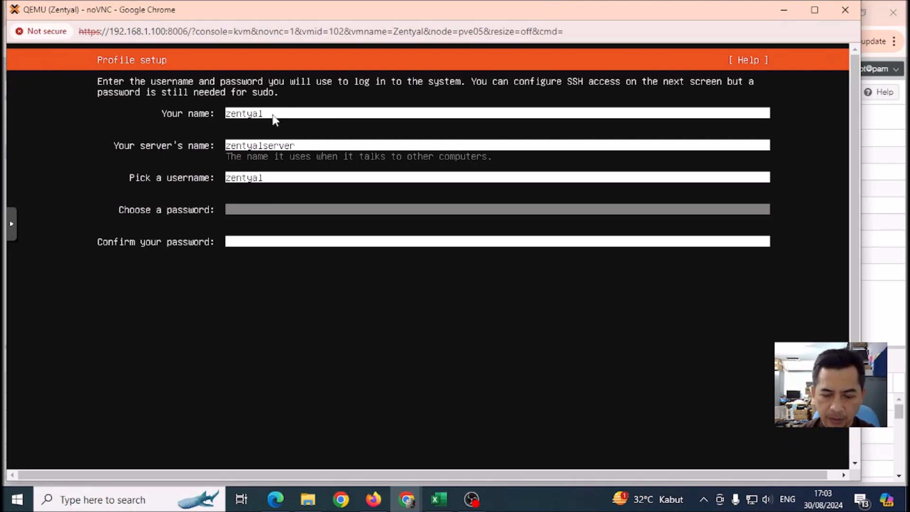
{"action": "type", "text": "**********"}
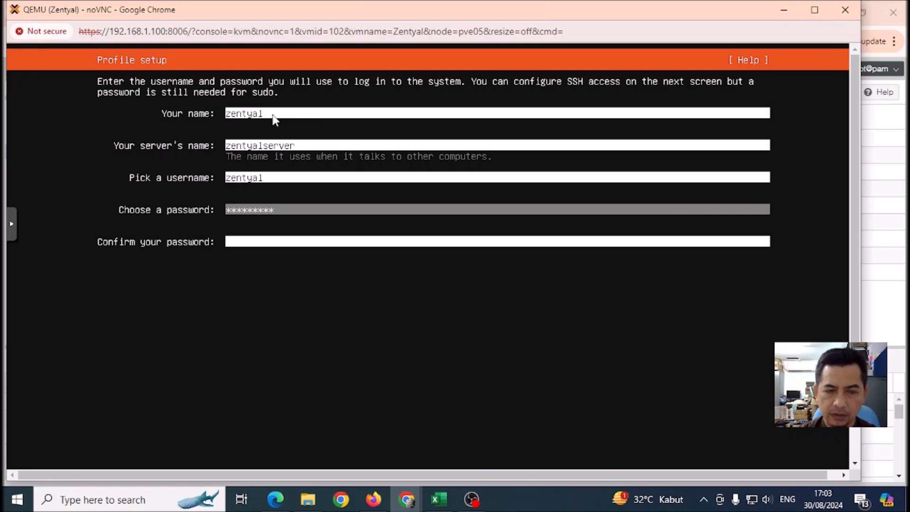
{"action": "key", "text": "Tab"}
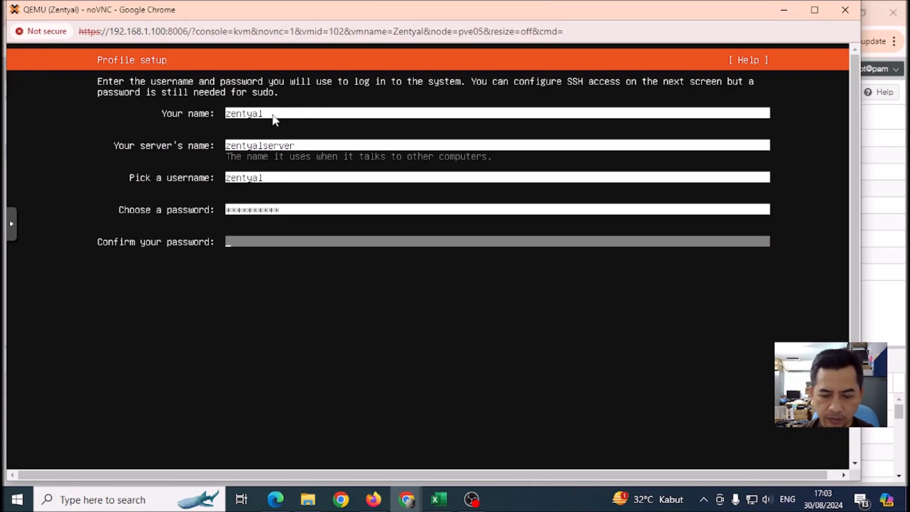
{"action": "type", "text": "**********"}
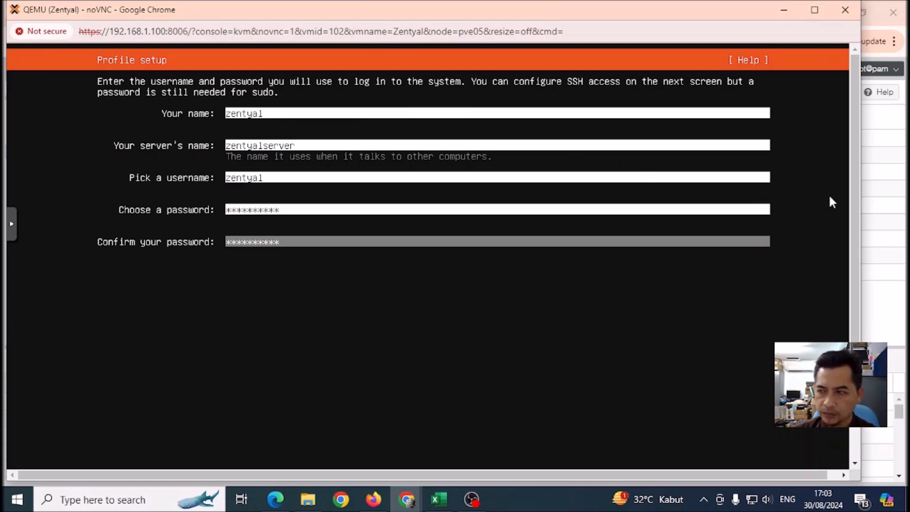
{"action": "left_click_drag", "start_coordinate": [853, 209], "coordinate": [862, 315]}
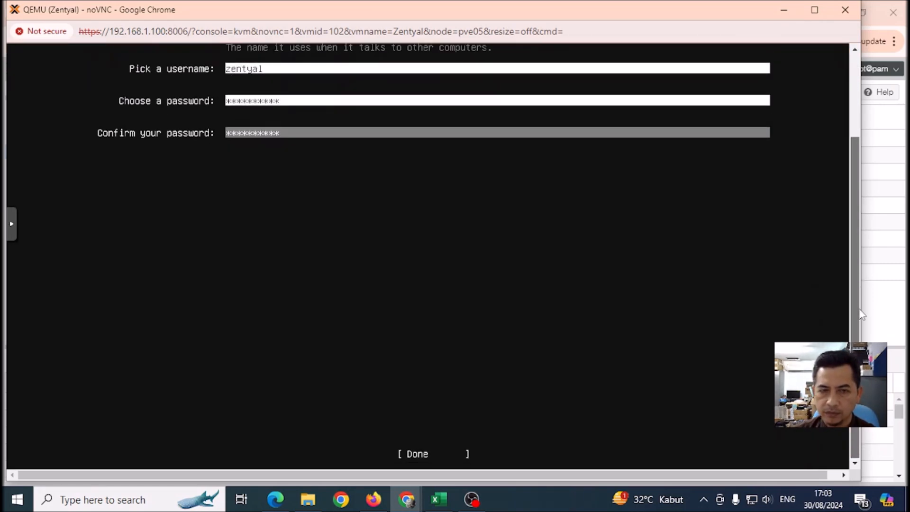
{"action": "key", "text": "Tab"}
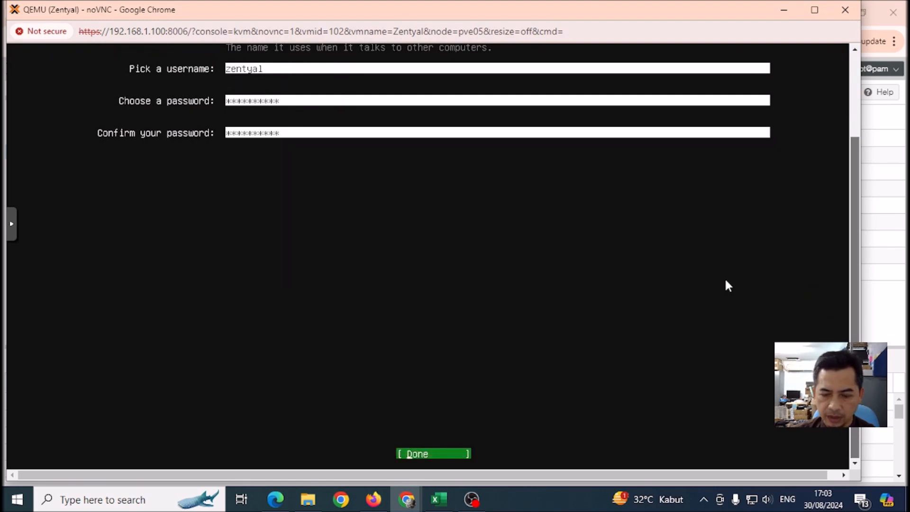
{"action": "key", "text": "Return"}
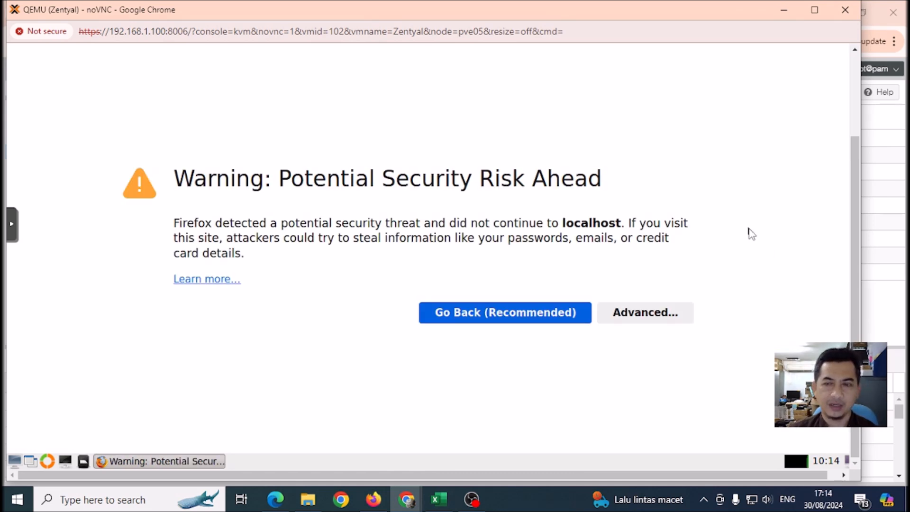
Flip between Firefox's security warning and Server Not Found tabs, then minimize Firefox.
{"action": "left_click_drag", "start_coordinate": [855, 212], "coordinate": [856, 132]}
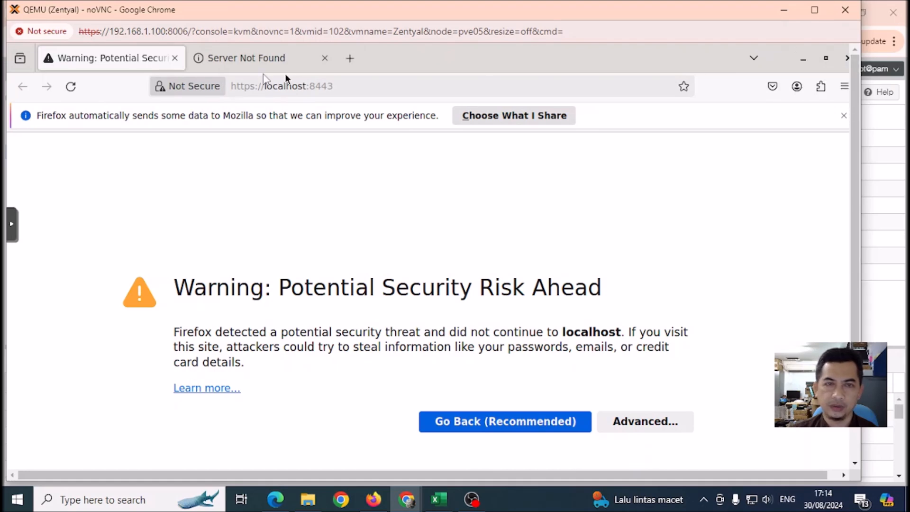
{"action": "left_click", "coordinate": [265, 61]}
{"action": "left_click", "coordinate": [106, 59]}
{"action": "left_click", "coordinate": [198, 56]}
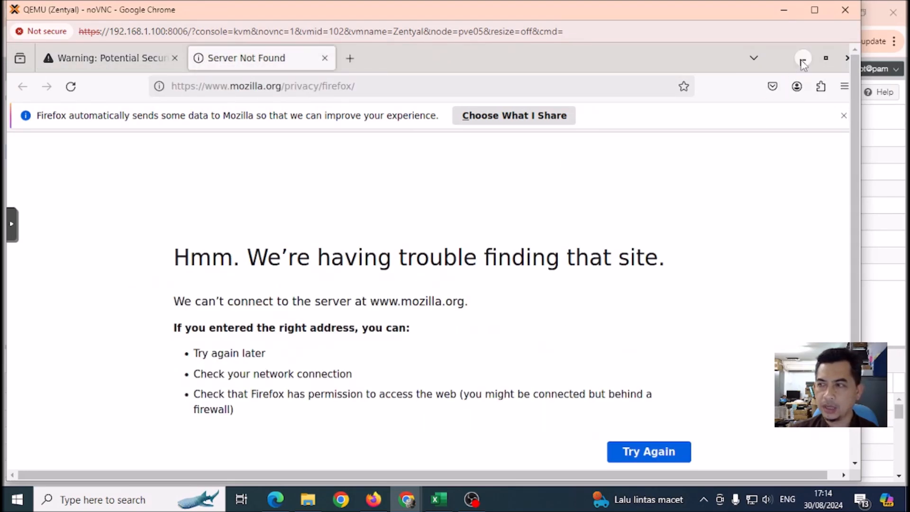
{"action": "left_click", "coordinate": [126, 58]}
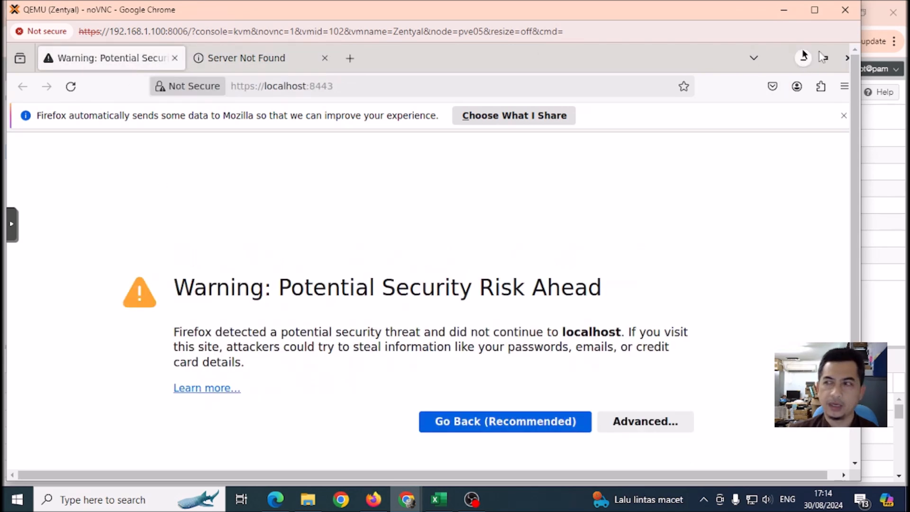
{"action": "left_click", "coordinate": [803, 59]}
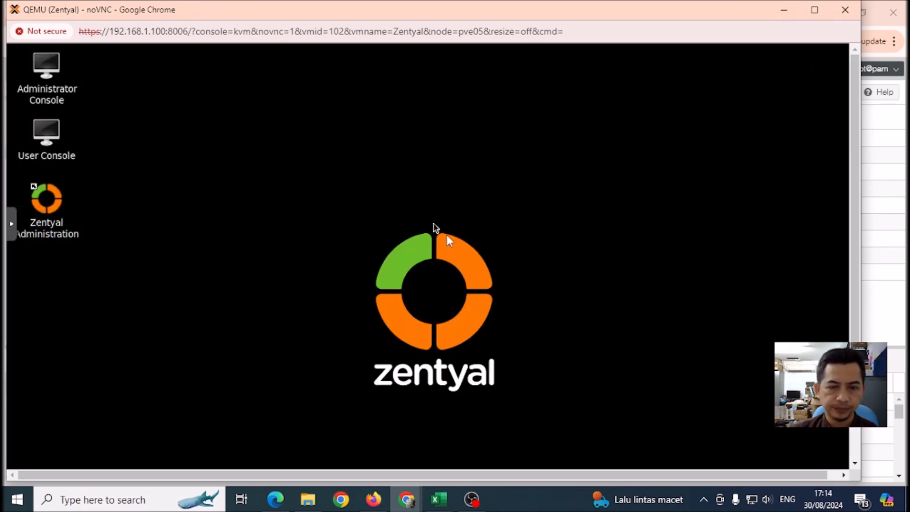
{"action": "scroll", "coordinate": [771, 180], "scroll_direction": "down", "scroll_amount": 2}
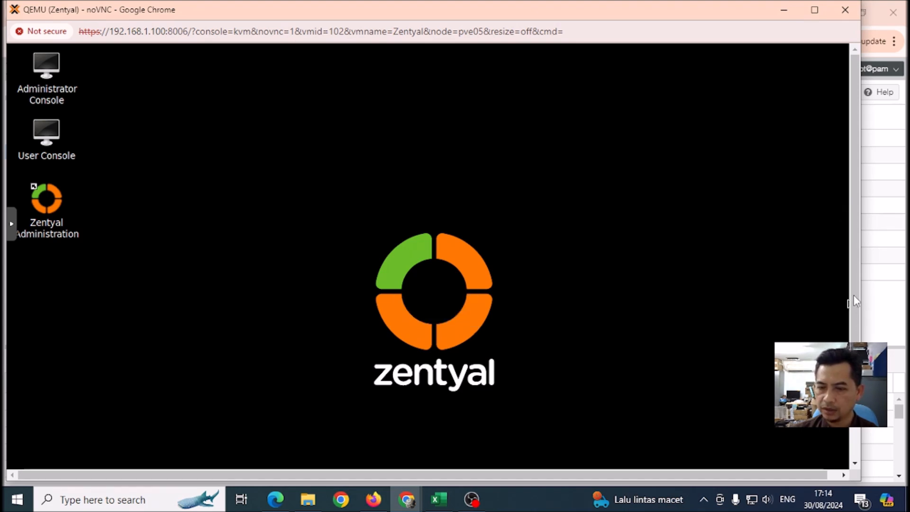
{"action": "scroll", "coordinate": [849, 213], "scroll_direction": "down", "scroll_amount": 3}
{"action": "left_click_drag", "start_coordinate": [856, 379], "coordinate": [877, 375]}
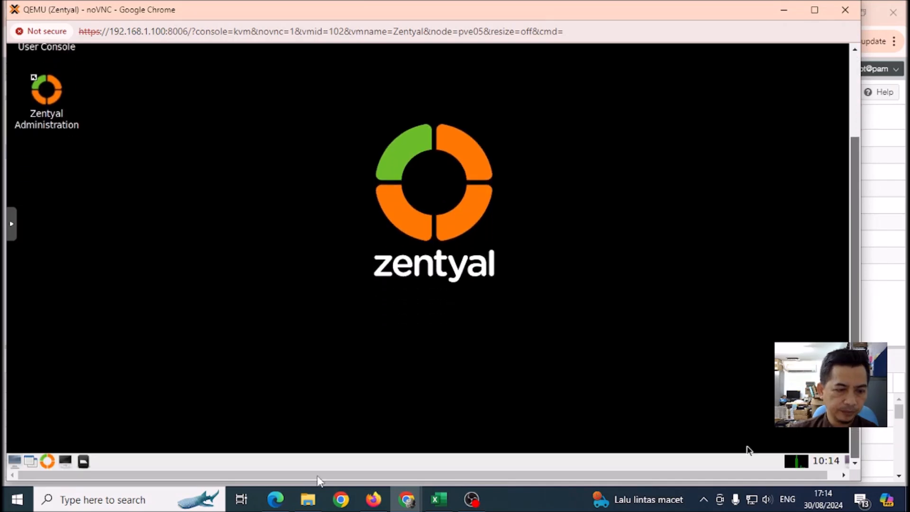
{"action": "left_click", "coordinate": [66, 462]}
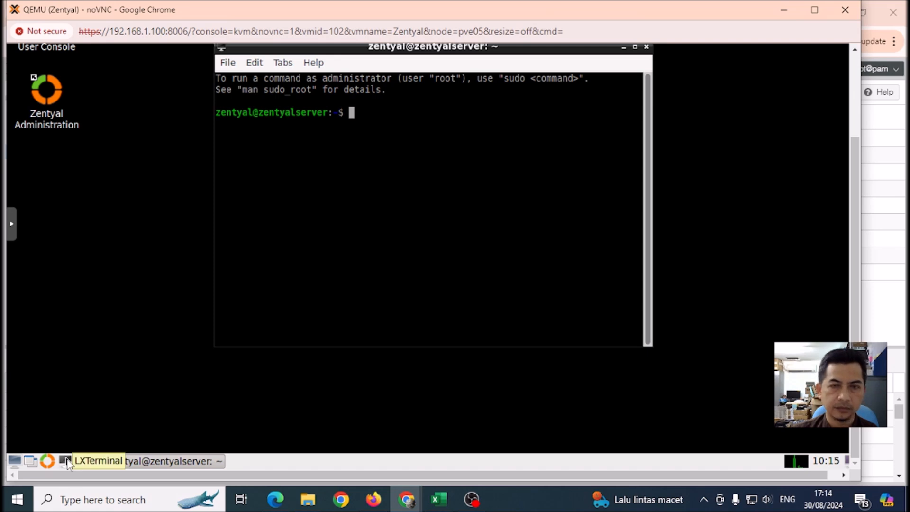
{"action": "left_click", "coordinate": [647, 47]}
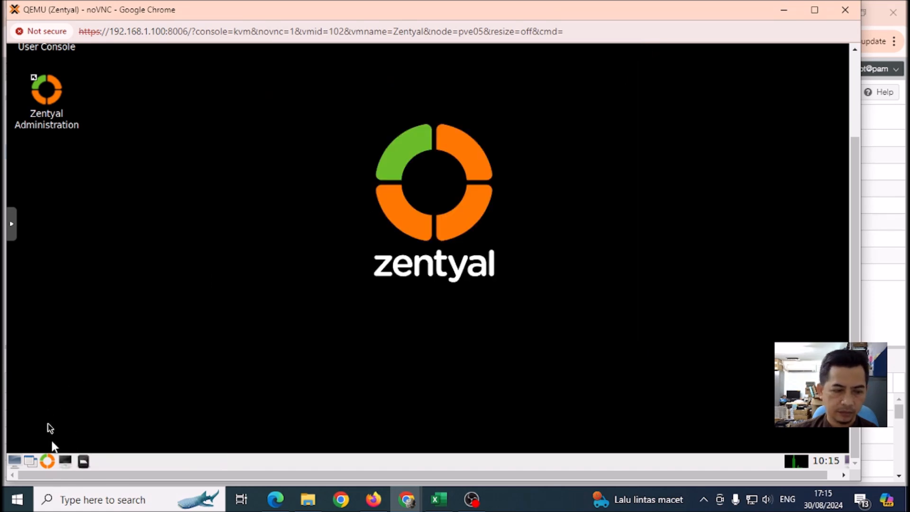
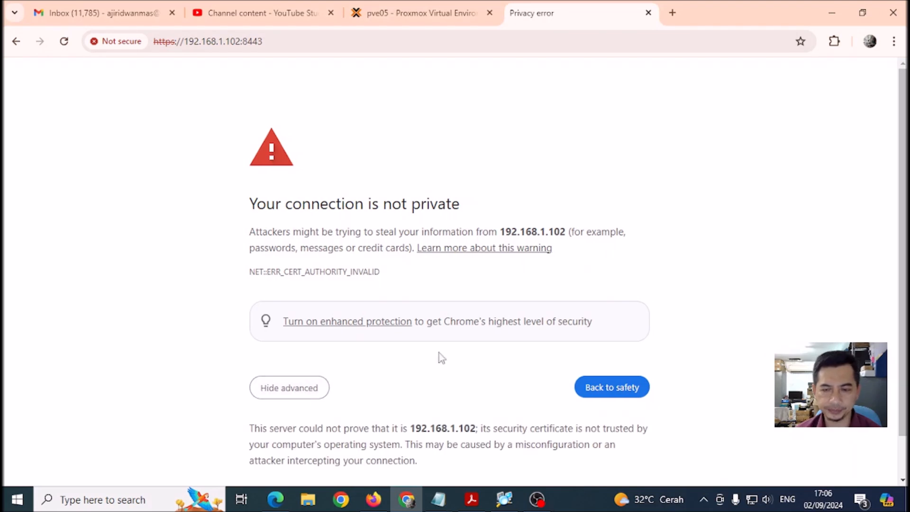
Bypass the certificate warning for 192.168.1.102 and sign in with the zentyal admin account.
{"action": "scroll", "coordinate": [796, 297], "scroll_direction": "down", "scroll_amount": 1}
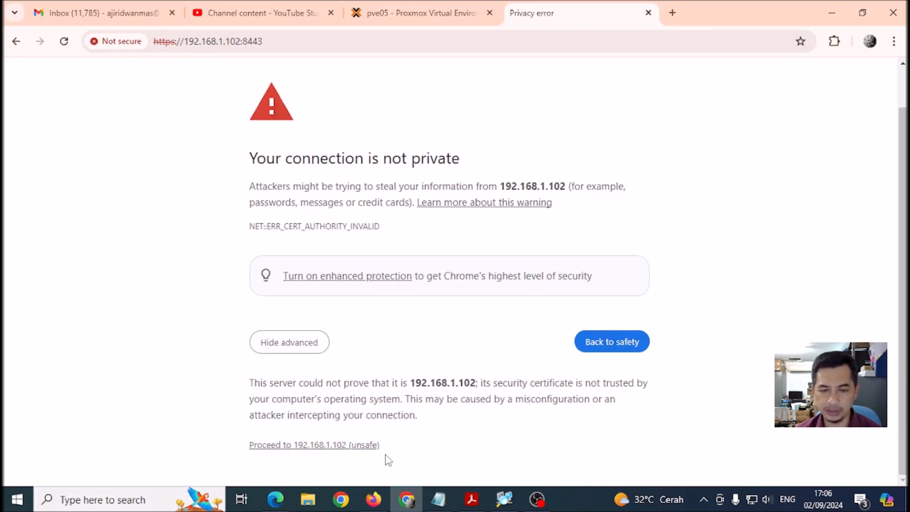
{"action": "left_click", "coordinate": [316, 446]}
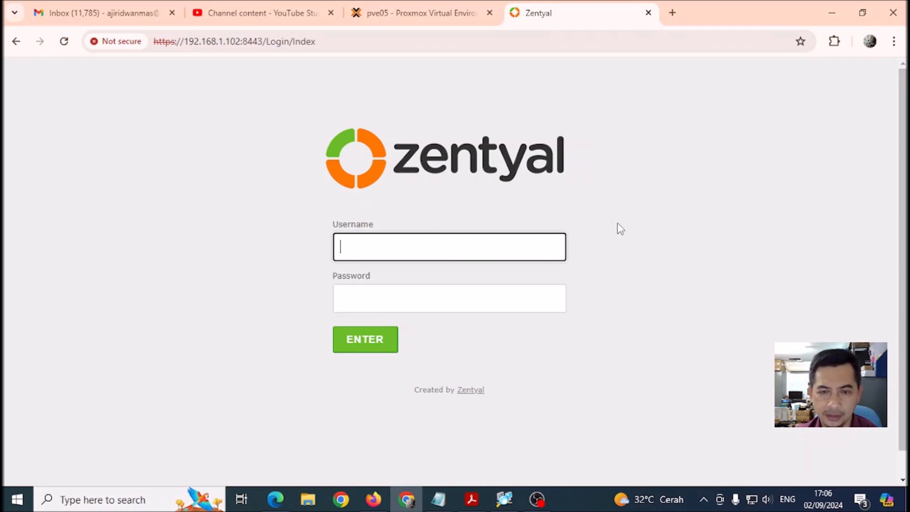
{"action": "type", "text": "zentyal"}
{"action": "key", "text": "Tab"}
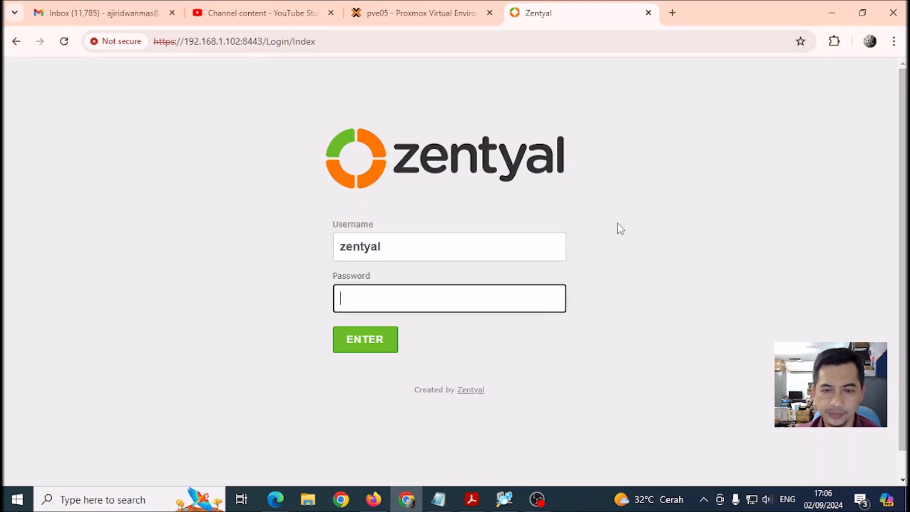
{"action": "type", "text": "•••••••"}
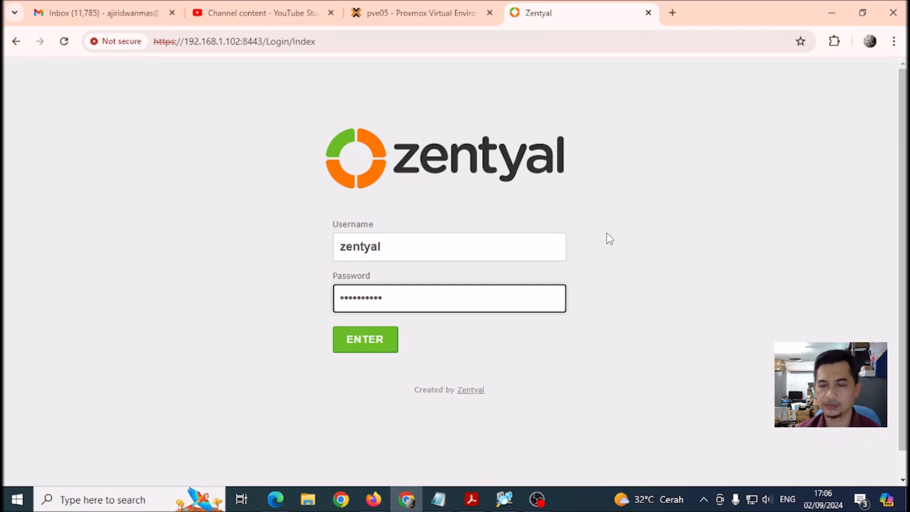
{"action": "left_click", "coordinate": [364, 350]}
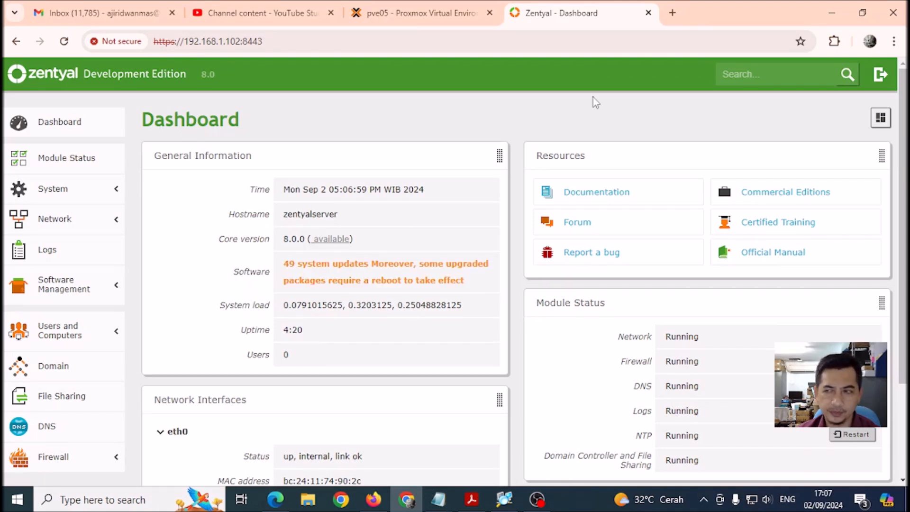
Check Module Status, return to the Dashboard, and expand Users and Computers in the sidebar.
{"action": "left_click", "coordinate": [45, 158]}
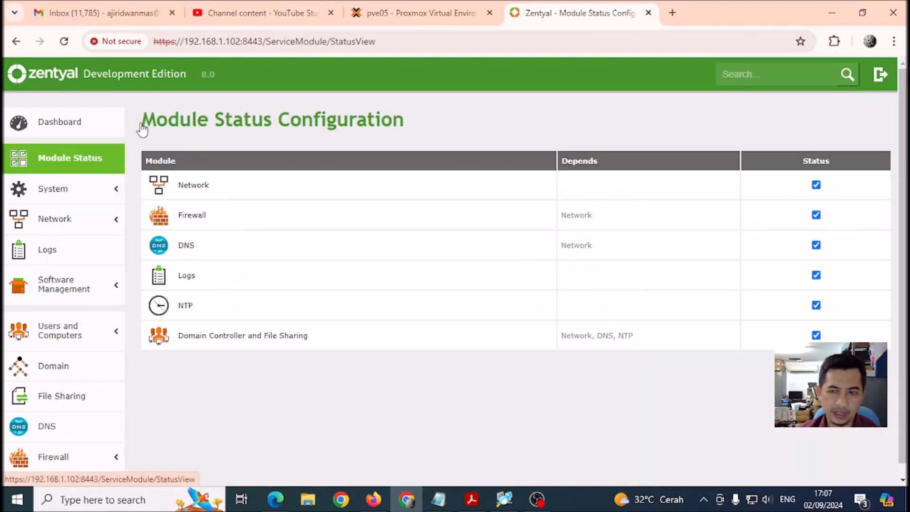
{"action": "left_click", "coordinate": [56, 125]}
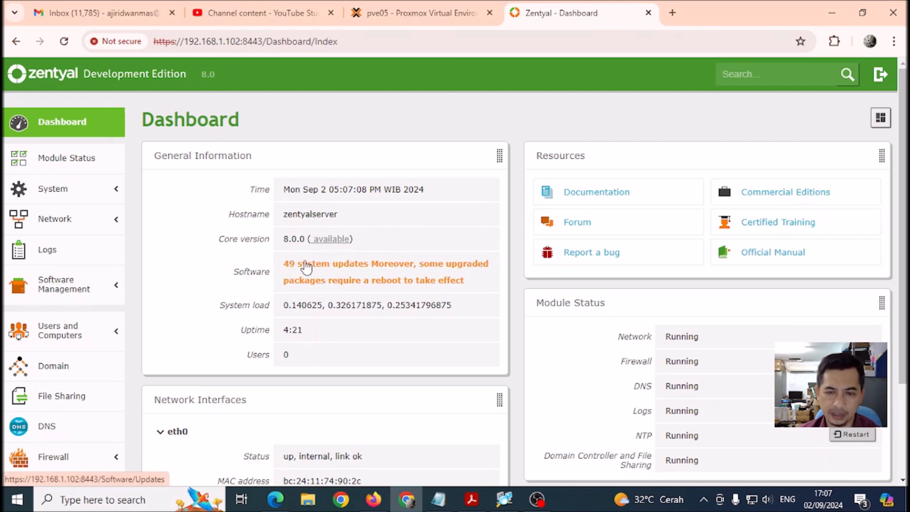
{"action": "mouse_move", "coordinate": [337, 273]}
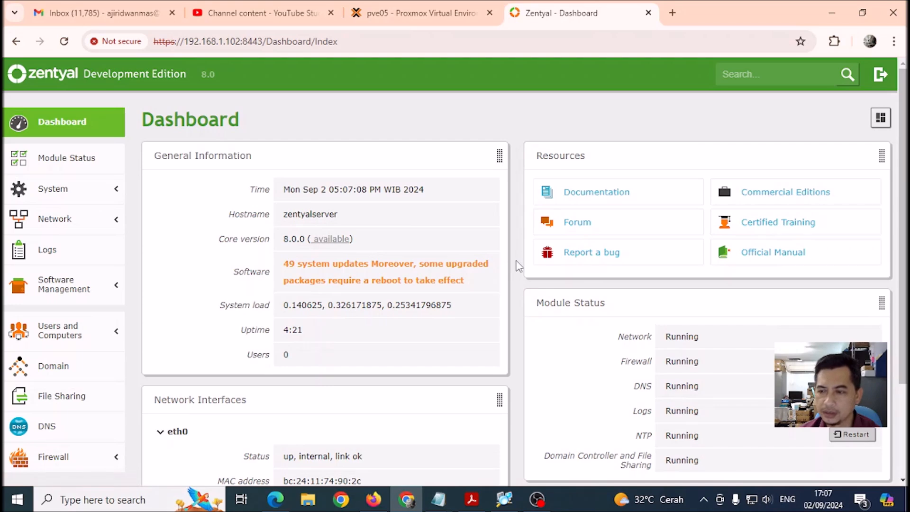
{"action": "scroll", "coordinate": [519, 266], "scroll_direction": "down", "scroll_amount": 3}
{"action": "scroll", "coordinate": [519, 267], "scroll_direction": "up", "scroll_amount": 2}
{"action": "scroll", "coordinate": [519, 266], "scroll_direction": "up", "scroll_amount": 1}
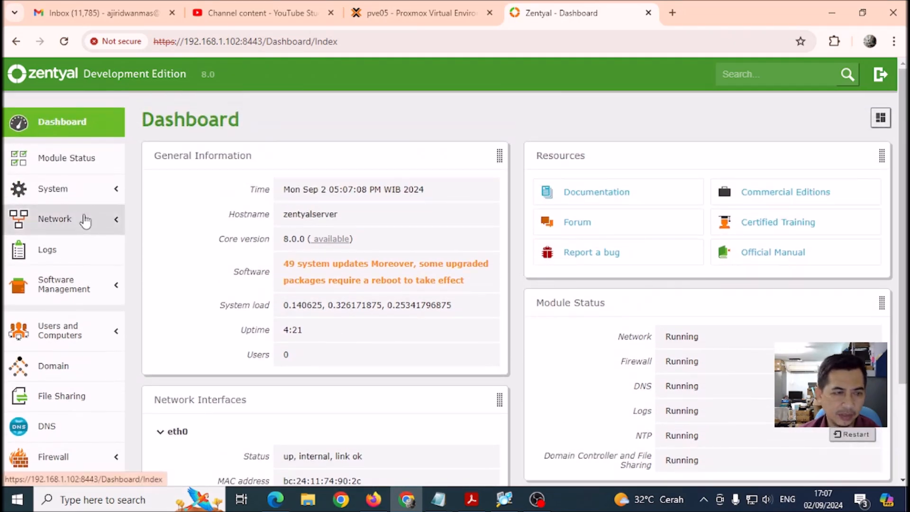
{"action": "left_click", "coordinate": [64, 338]}
{"action": "scroll", "coordinate": [43, 308], "scroll_direction": "down", "scroll_amount": 3}
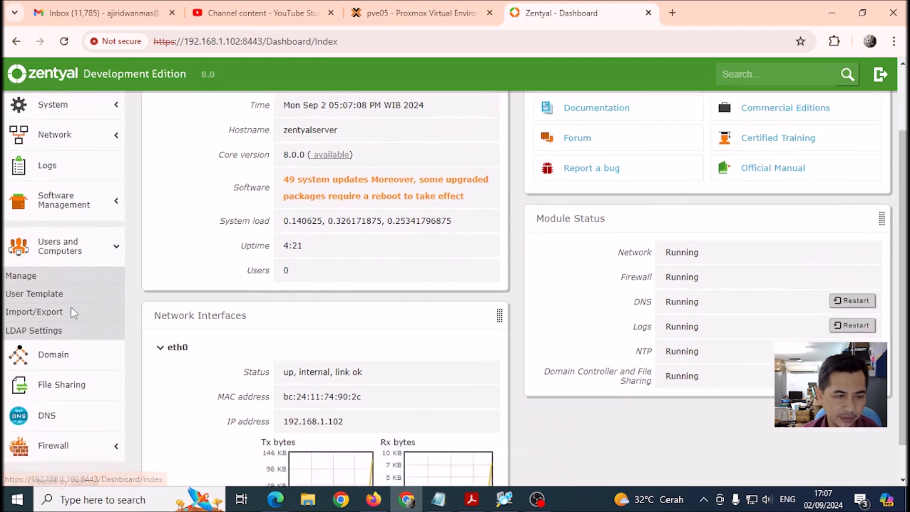
Open Manage, select the Users container listing Administrator and Guest, and begin adding a user.
{"action": "left_click", "coordinate": [16, 242]}
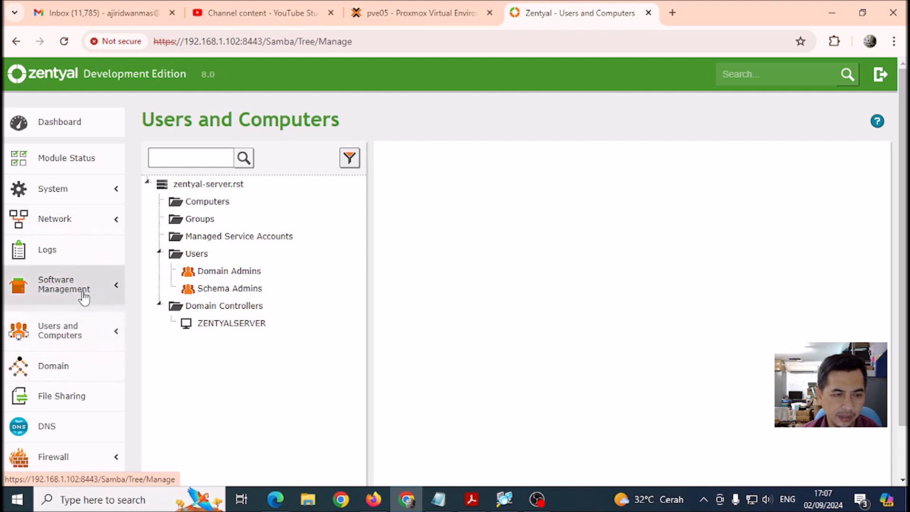
{"action": "left_click", "coordinate": [198, 255]}
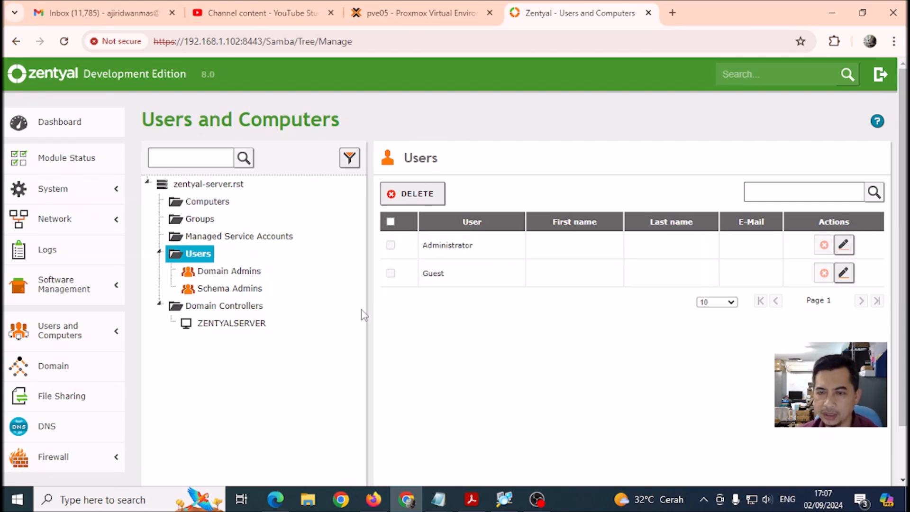
{"action": "scroll", "coordinate": [335, 321], "scroll_direction": "down", "scroll_amount": 2}
{"action": "scroll", "coordinate": [334, 322], "scroll_direction": "up", "scroll_amount": 2}
{"action": "scroll", "coordinate": [299, 339], "scroll_direction": "down", "scroll_amount": 2}
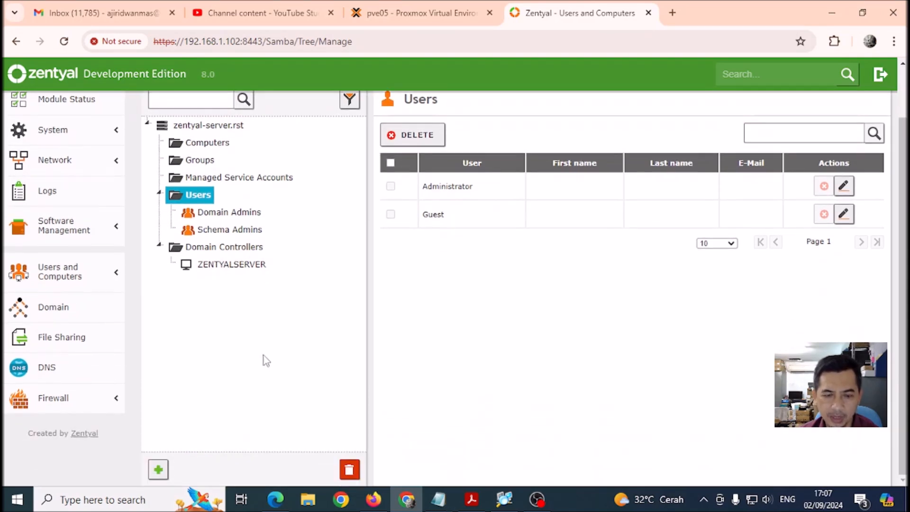
{"action": "left_click", "coordinate": [158, 470]}
Enter user1 as the login, first and last name, and add a description.
{"action": "left_click", "coordinate": [430, 224]}
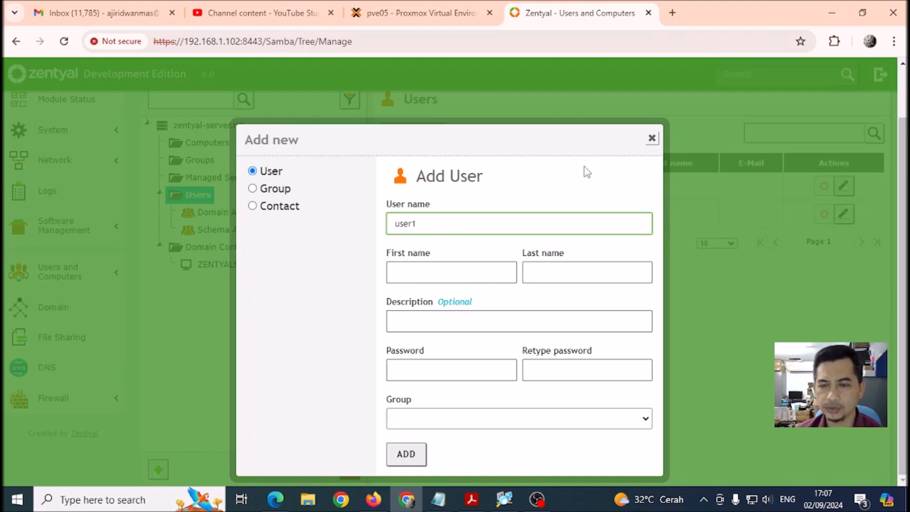
{"action": "left_click", "coordinate": [473, 280]}
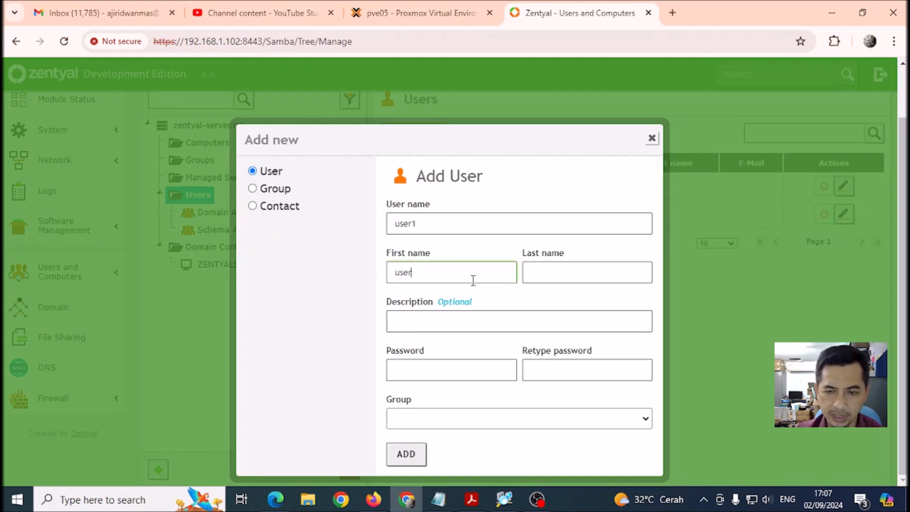
{"action": "left_click", "coordinate": [582, 276]}
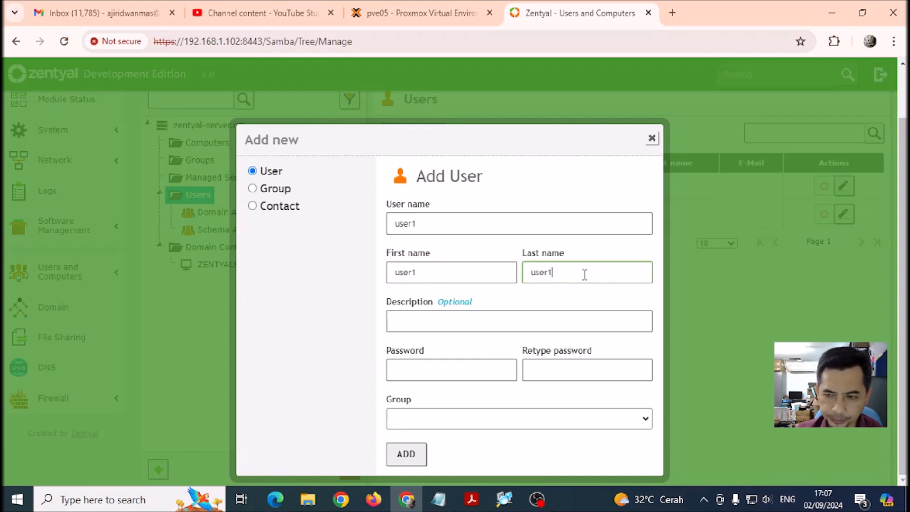
{"action": "left_click", "coordinate": [516, 320]}
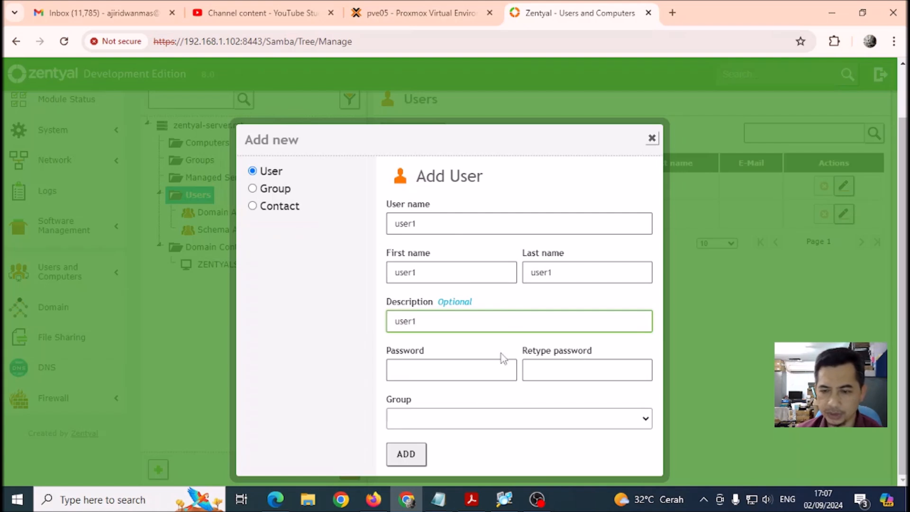
Set and confirm the password, create the account, and dismiss Chrome's password-breach warning.
{"action": "left_click", "coordinate": [484, 372]}
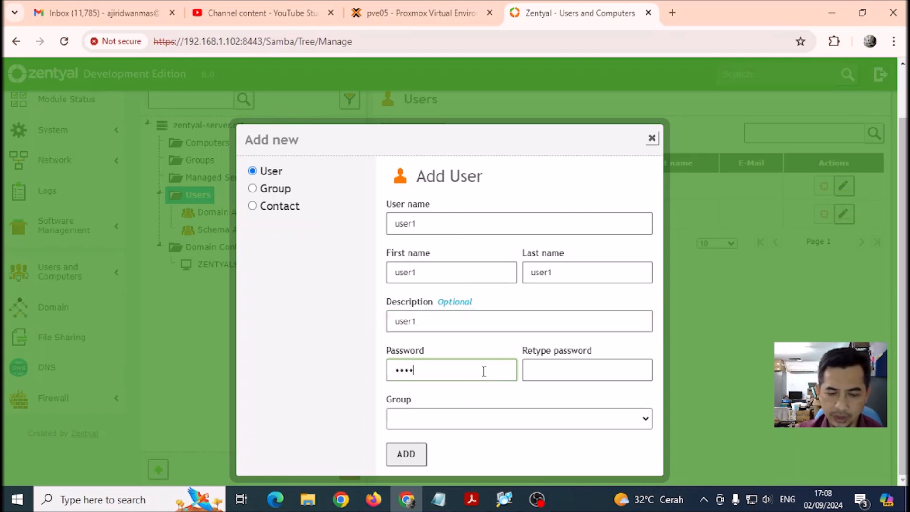
{"action": "left_click", "coordinate": [549, 366]}
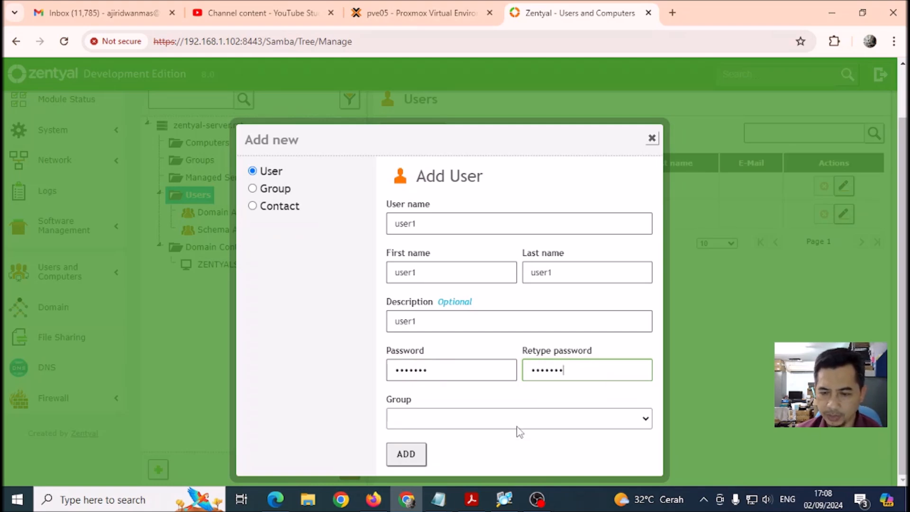
{"action": "left_click", "coordinate": [636, 419]}
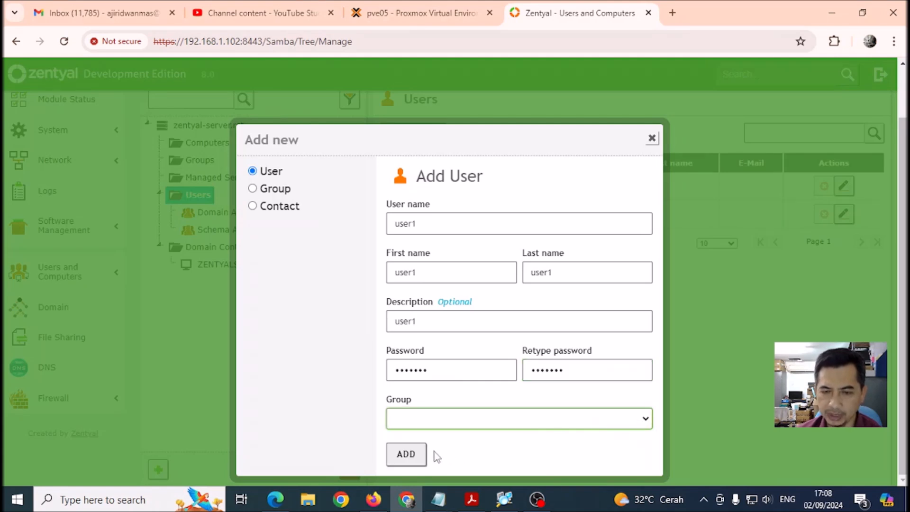
{"action": "left_click", "coordinate": [413, 455]}
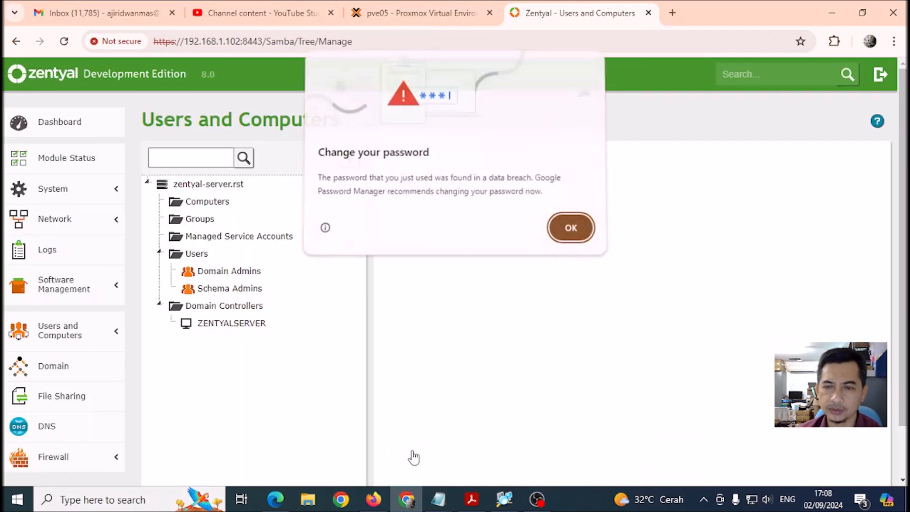
{"action": "left_click", "coordinate": [569, 229]}
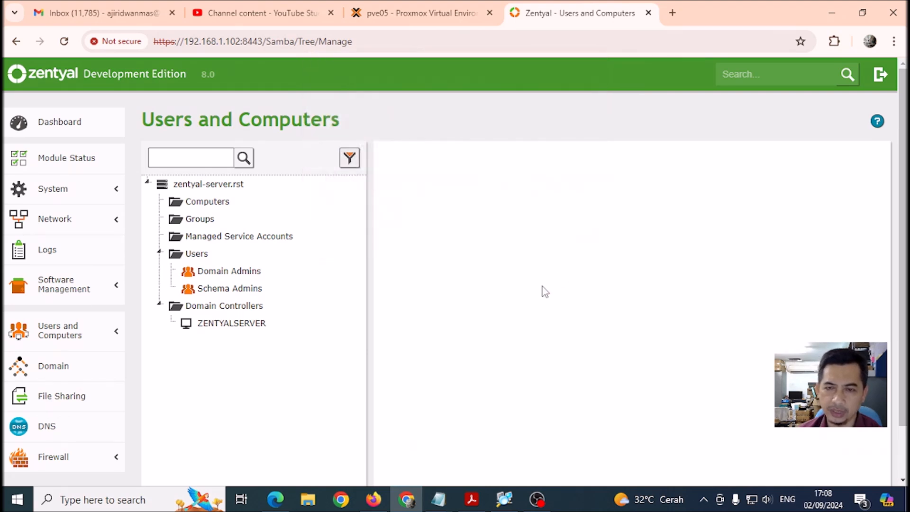
Open the Users folder to list Administrator, Guest and the new user1.
{"action": "left_click", "coordinate": [194, 254]}
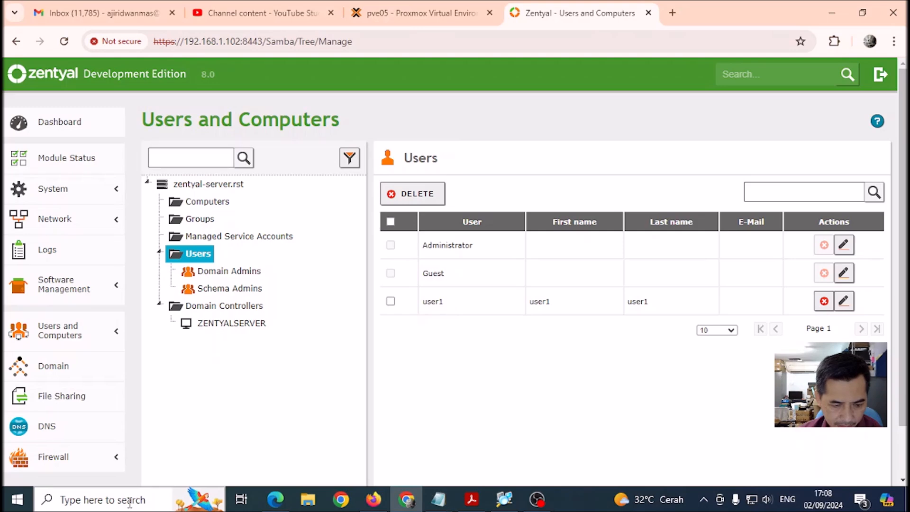
Search for \\192.168.1.102 and open the server's network location.
{"action": "left_click", "coordinate": [86, 502]}
{"action": "type", "text": "\\"}
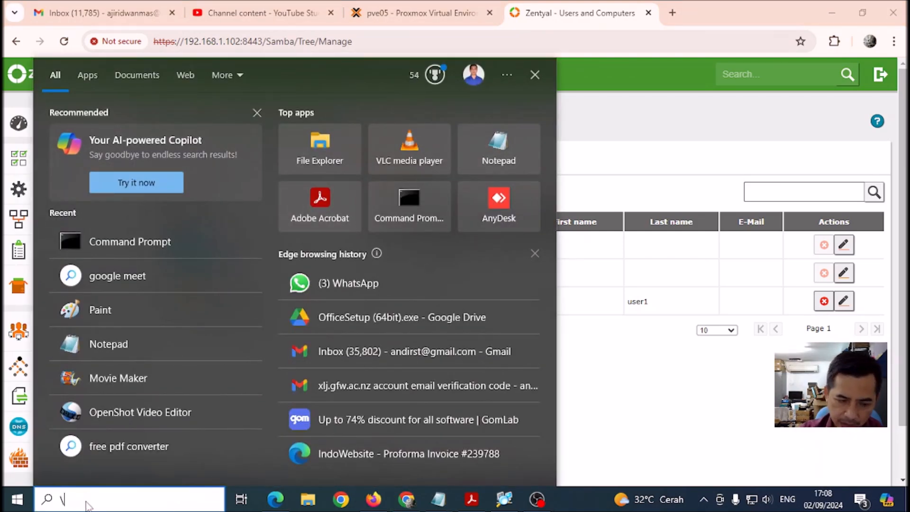
{"action": "type", "text": "\\192.168.1.10"}
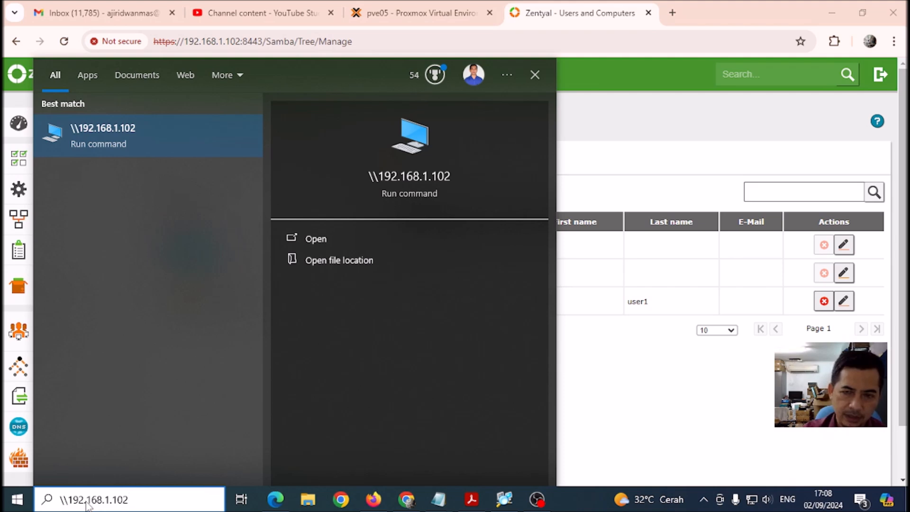
{"action": "type", "text": "2"}
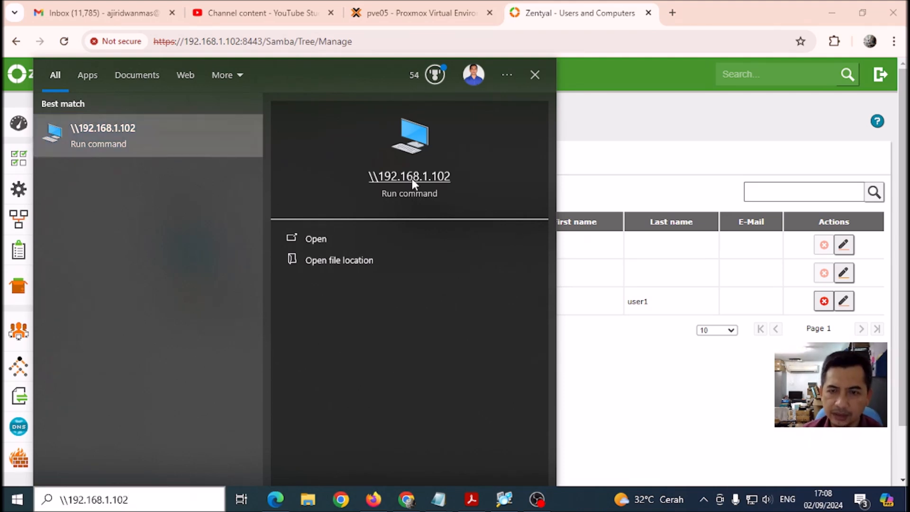
{"action": "left_click", "coordinate": [412, 178]}
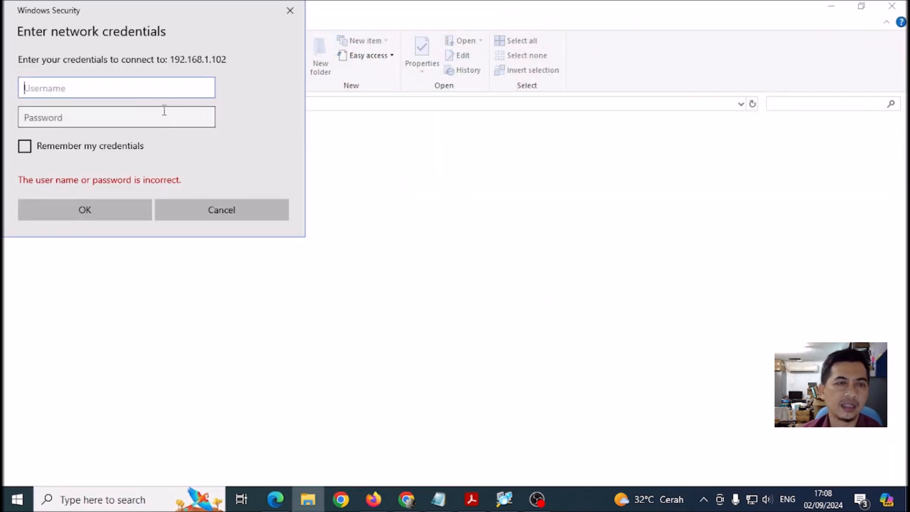
Enter the user's username and password, remember the credentials, and connect to the server.
{"action": "type", "text": "user1"}
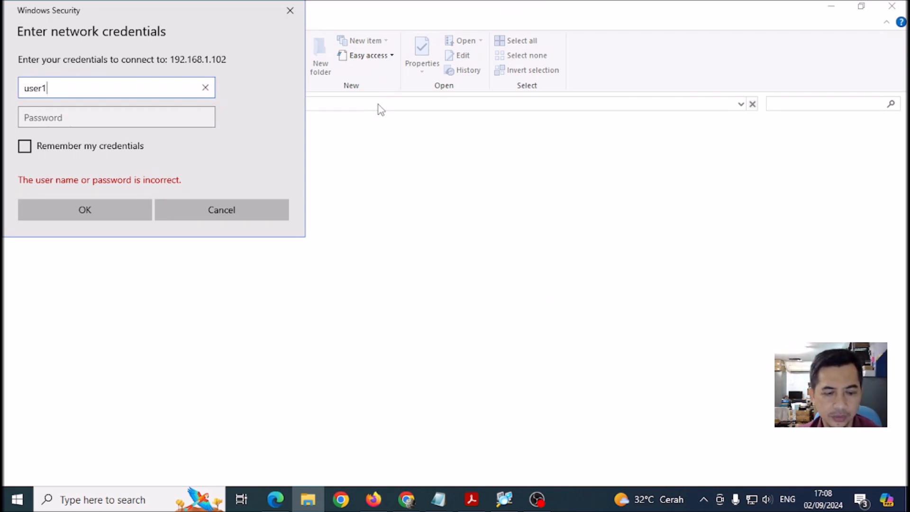
{"action": "key", "text": "Tab"}
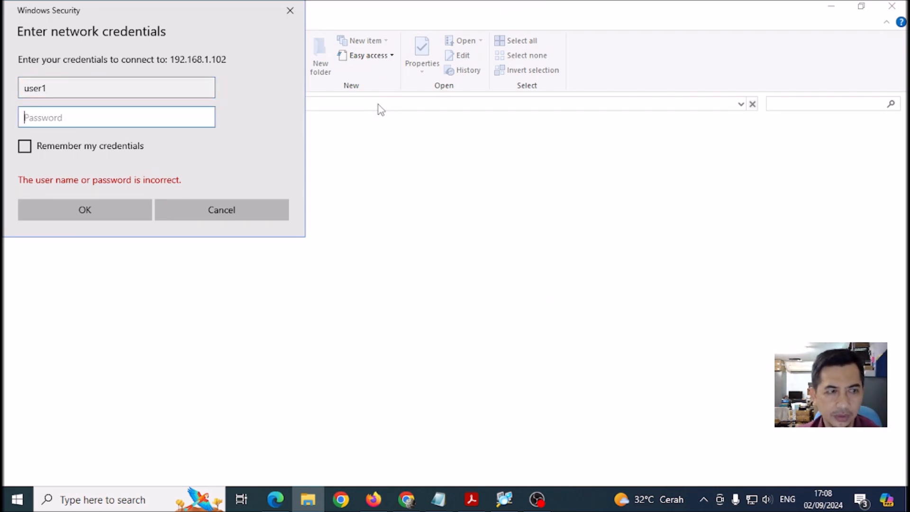
{"action": "type", "text": "1234"}
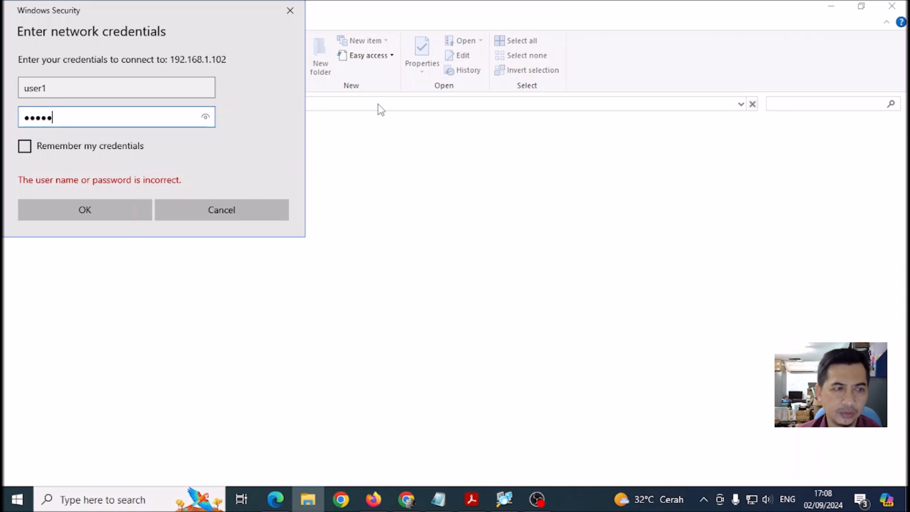
{"action": "left_click", "coordinate": [205, 118]}
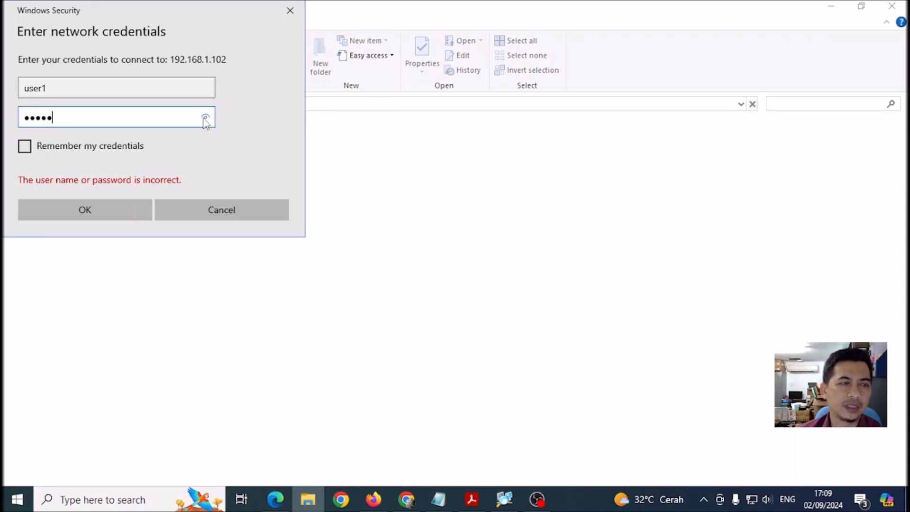
{"action": "key", "text": "BackSpace"}
{"action": "key", "text": "BackSpace"}
{"action": "key", "text": "BackSpace"}
{"action": "key", "text": "BackSpace"}
{"action": "key", "text": "BackSpace"}
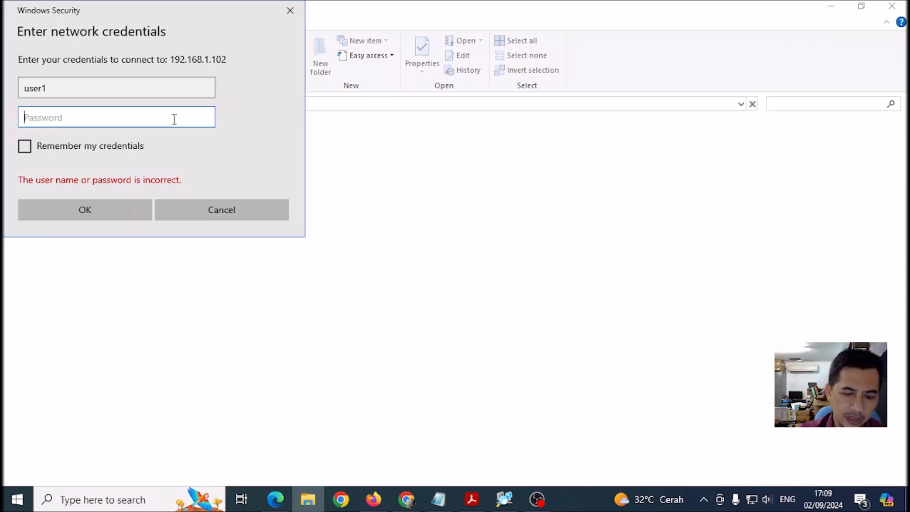
{"action": "type", "text": "1234"}
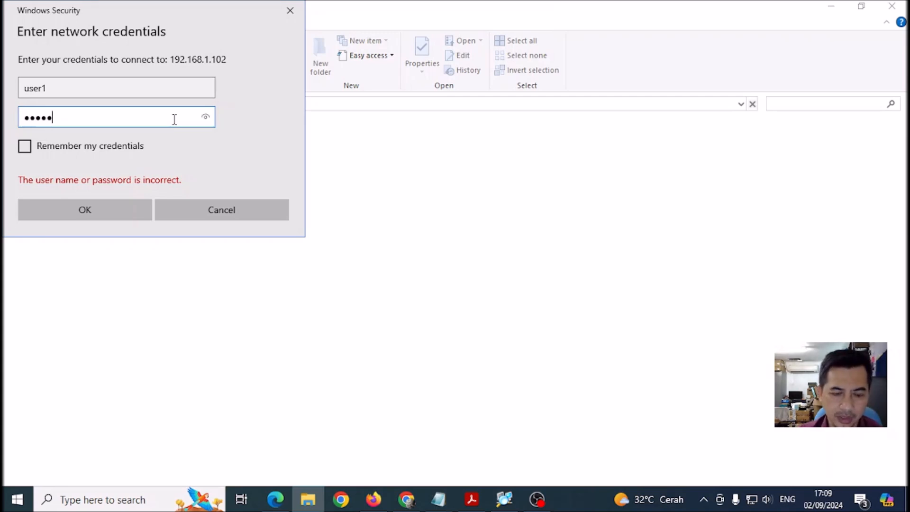
{"action": "left_click", "coordinate": [207, 119]}
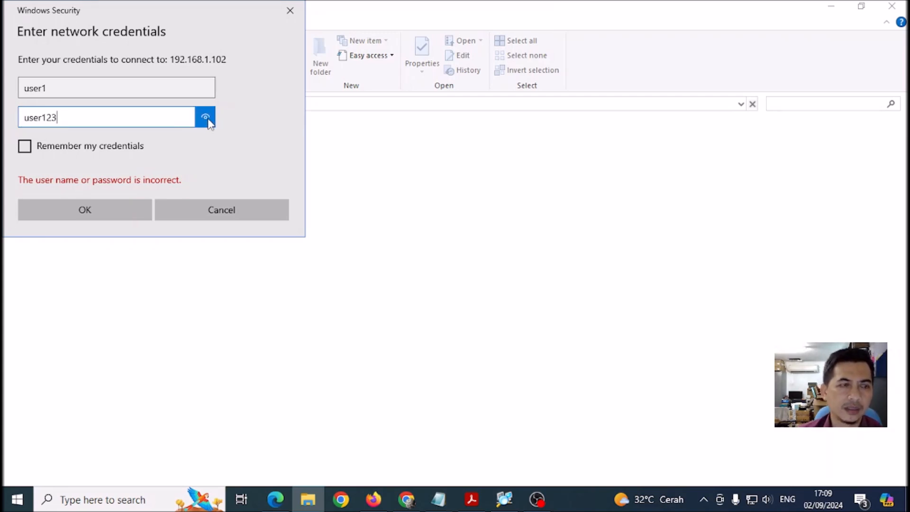
{"action": "left_click", "coordinate": [26, 147]}
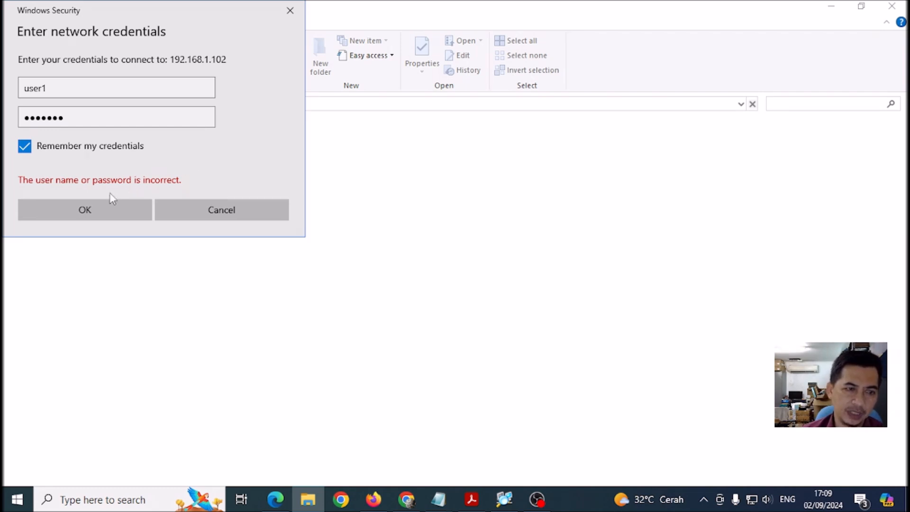
{"action": "left_click", "coordinate": [83, 206]}
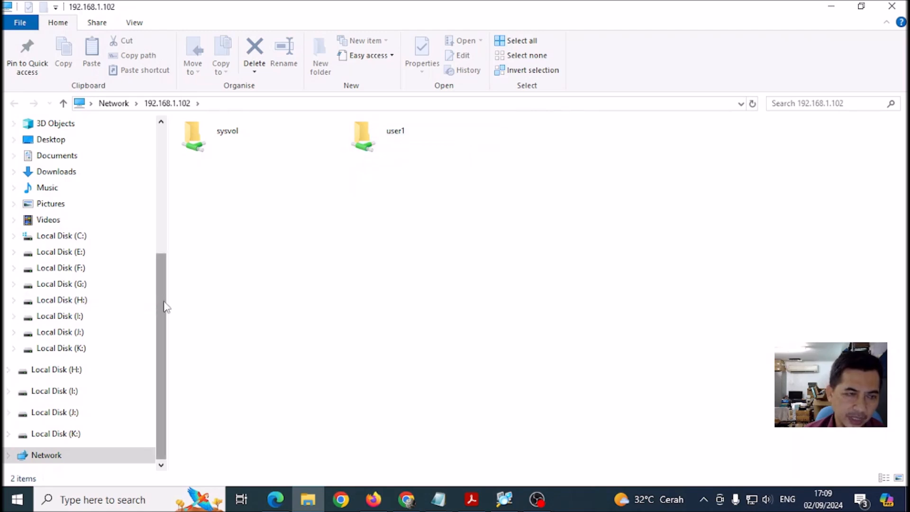
Map the user1 share as network drive Z: from its context menu.
{"action": "left_click_drag", "start_coordinate": [166, 307], "coordinate": [149, 320]}
{"action": "mouse_move", "coordinate": [166, 346]}
{"action": "left_mouse_down"}
{"action": "mouse_move", "coordinate": [166, 286]}
{"action": "mouse_move", "coordinate": [159, 349]}
{"action": "left_mouse_up"}
{"action": "left_click", "coordinate": [371, 146]}
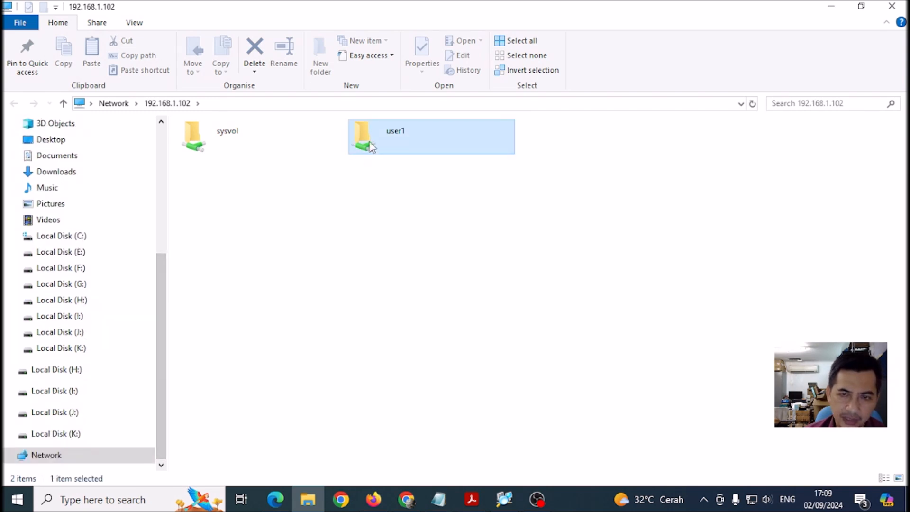
{"action": "right_click", "coordinate": [372, 147]}
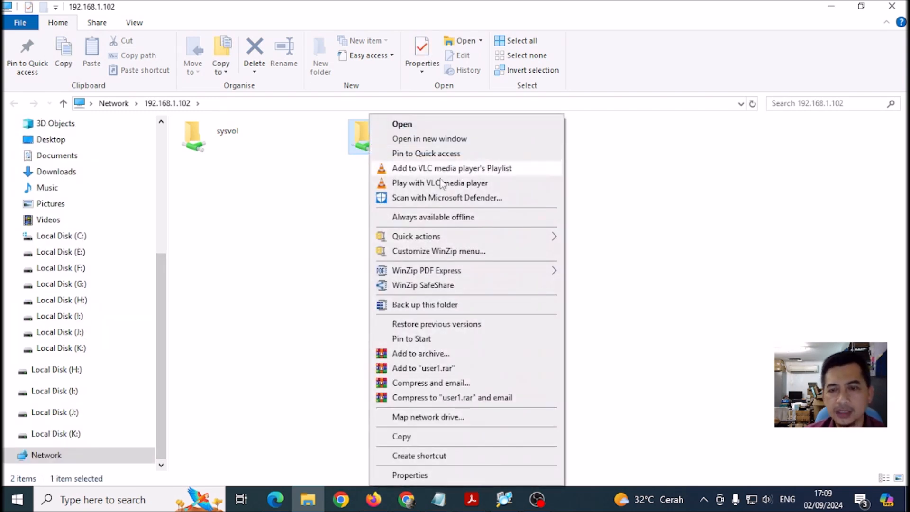
{"action": "left_click", "coordinate": [429, 418]}
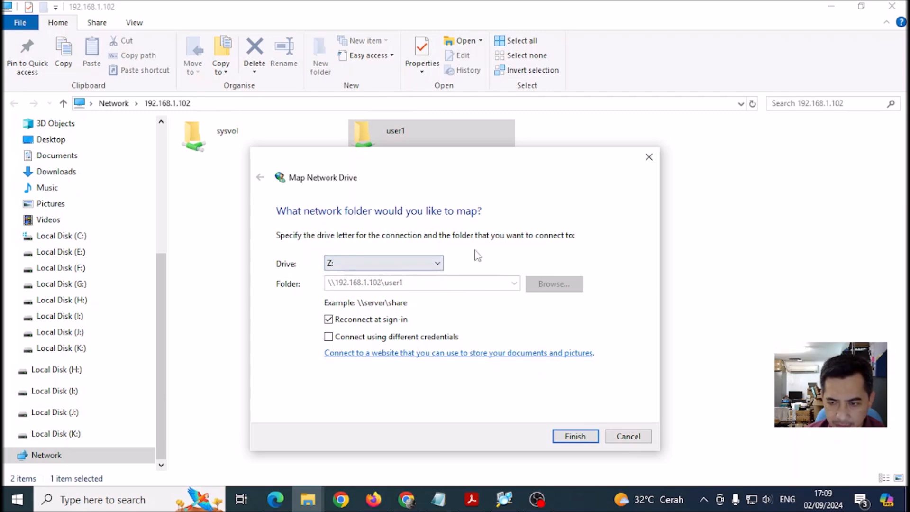
{"action": "left_click", "coordinate": [579, 443]}
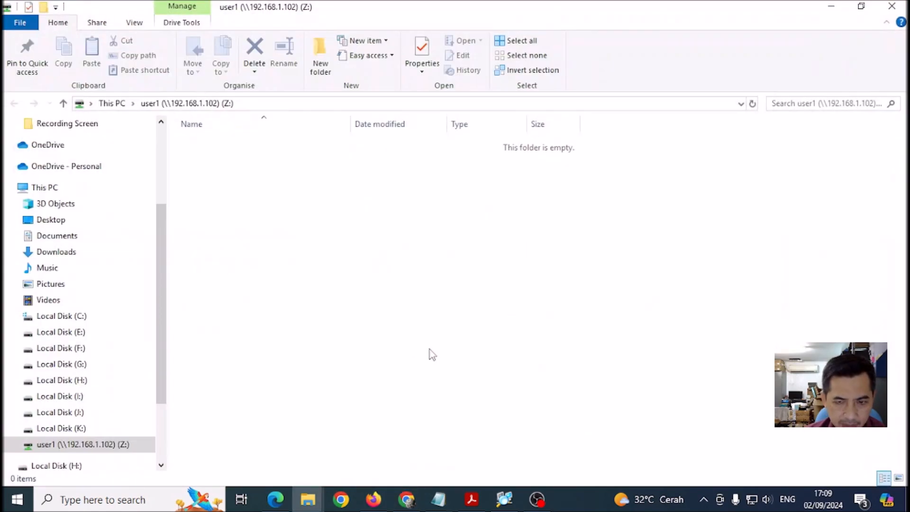
Open user1's account settings in Zentyal for editing, glancing at the Z: drive window.
{"action": "left_click_drag", "start_coordinate": [163, 302], "coordinate": [158, 362]}
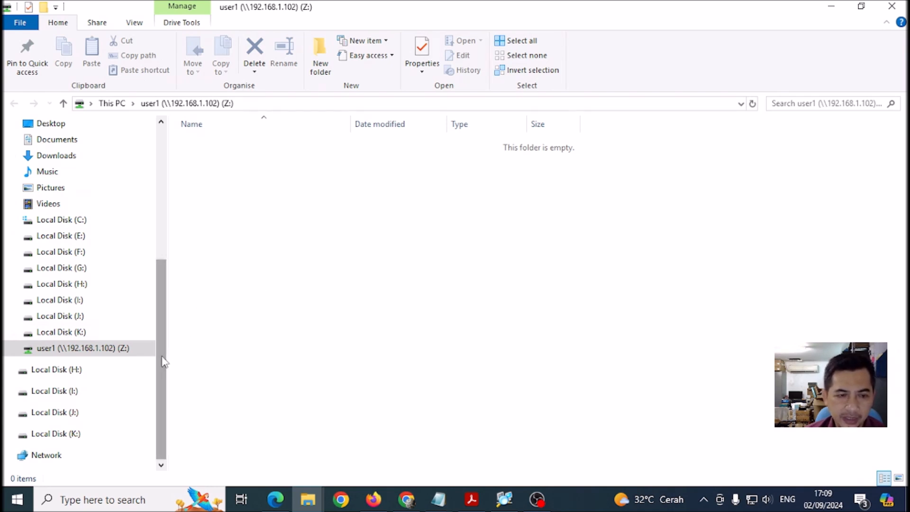
{"action": "scroll", "coordinate": [161, 332], "scroll_direction": "up", "scroll_amount": 1}
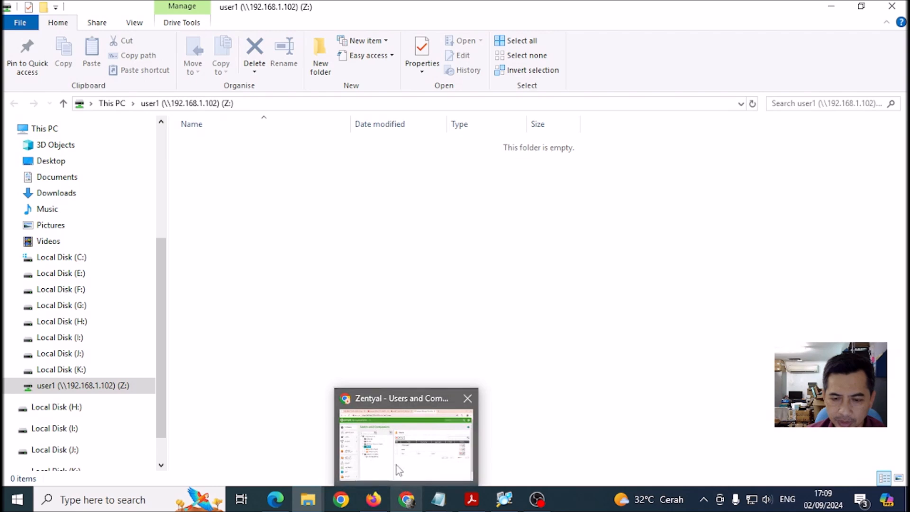
{"action": "left_click", "coordinate": [397, 445]}
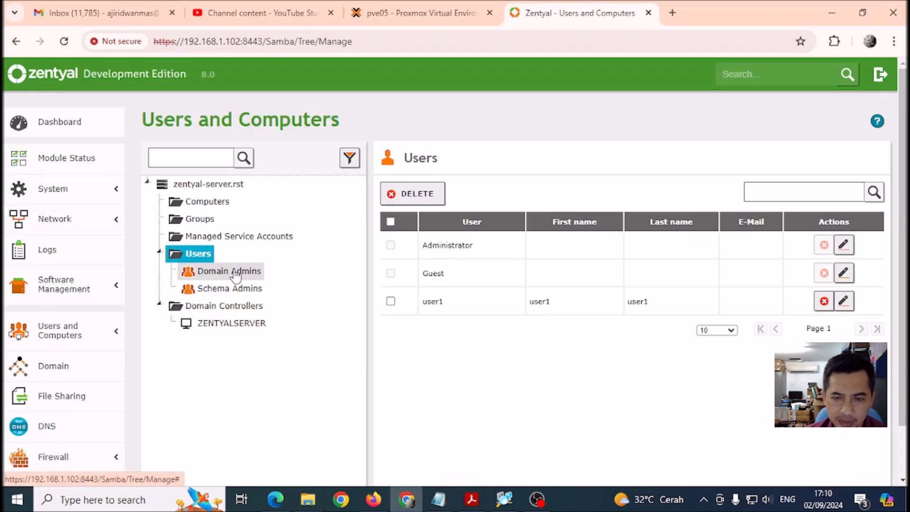
{"action": "left_click", "coordinate": [844, 300]}
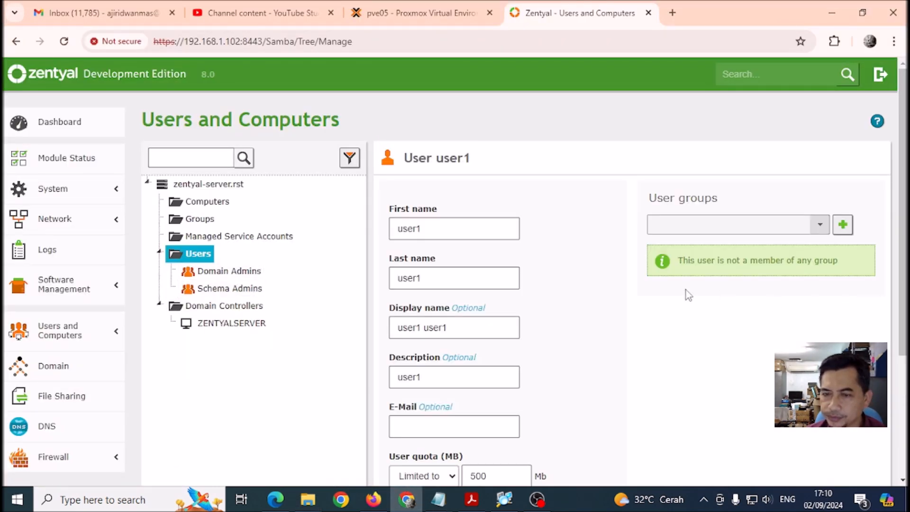
{"action": "scroll", "coordinate": [574, 297], "scroll_direction": "down", "scroll_amount": 4}
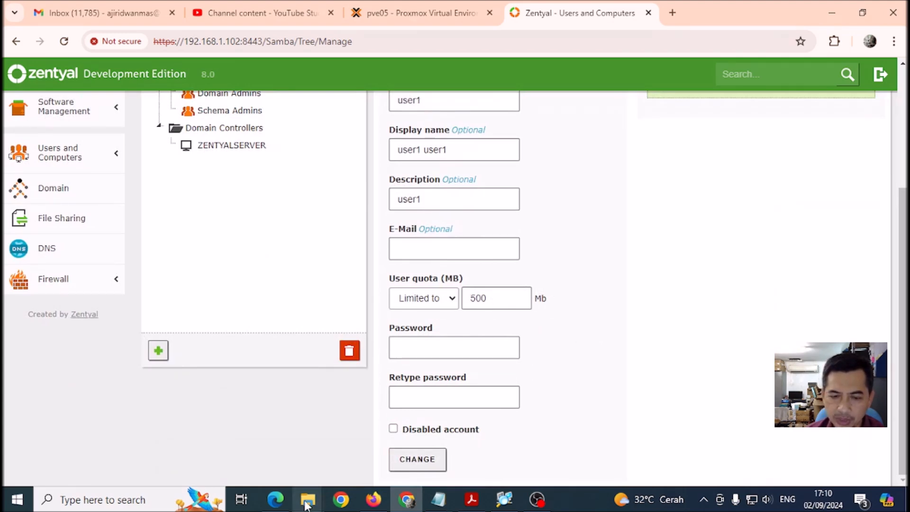
{"action": "mouse_move", "coordinate": [308, 500]}
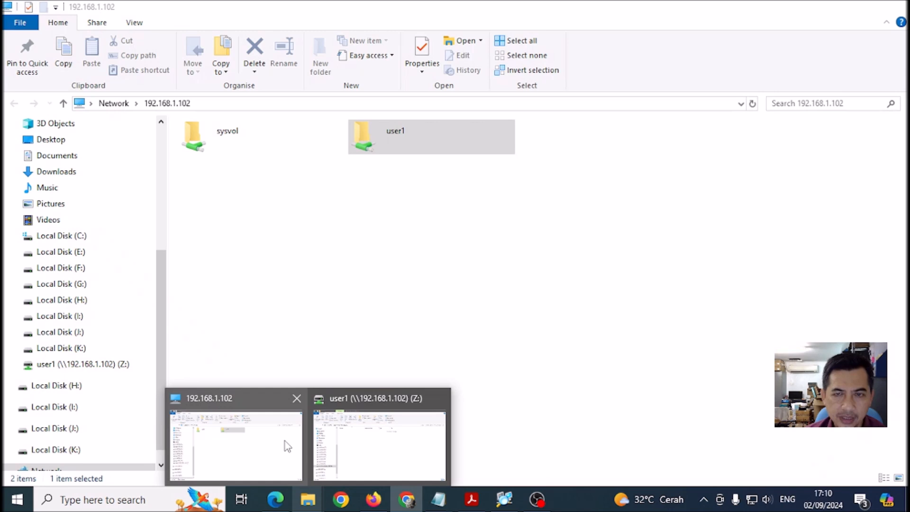
{"action": "left_click", "coordinate": [380, 442]}
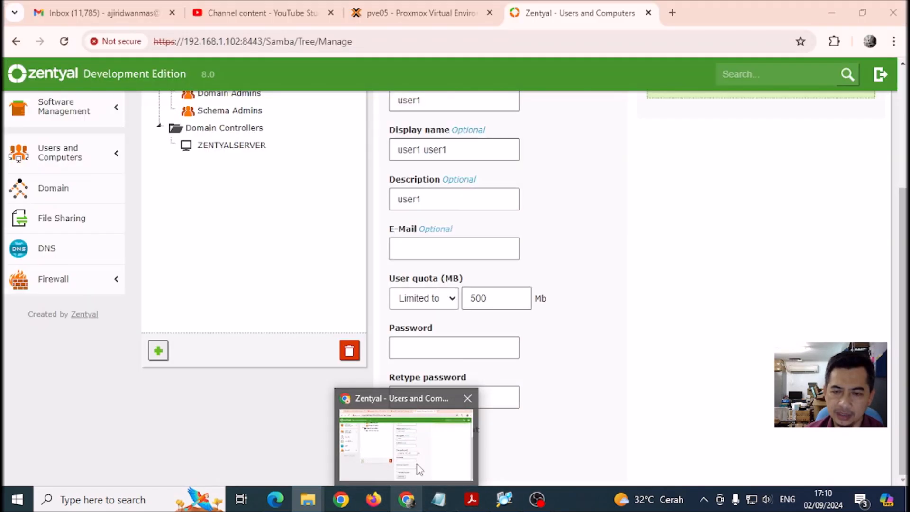
{"action": "left_click", "coordinate": [418, 472]}
Change user1's quota from 500 to 1000 MB, save it, and return to the Z: window.
{"action": "left_click_drag", "start_coordinate": [498, 299], "coordinate": [462, 298]}
{"action": "type", "text": "1000"}
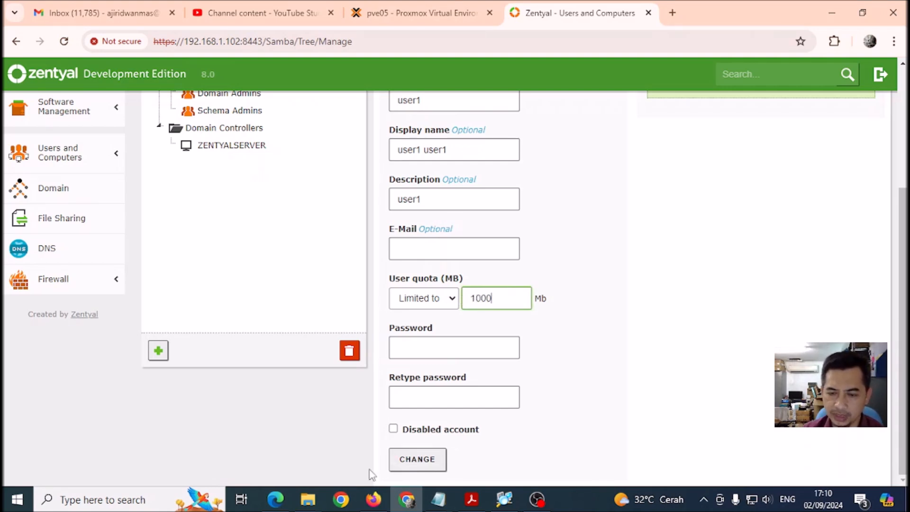
{"action": "left_click", "coordinate": [417, 467]}
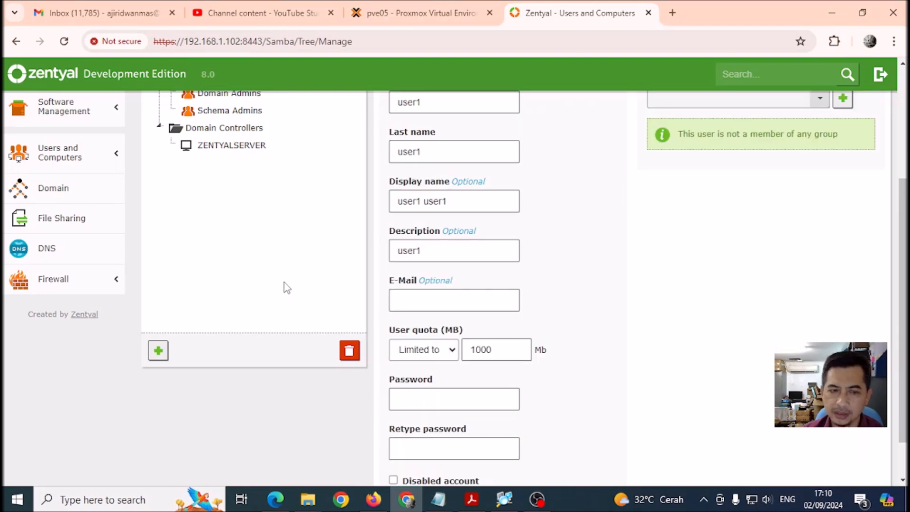
{"action": "mouse_move", "coordinate": [308, 504]}
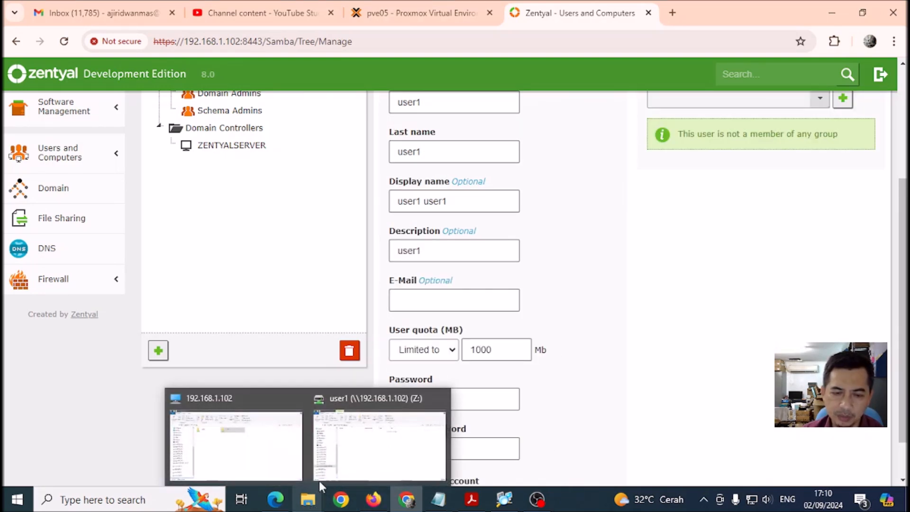
{"action": "left_click", "coordinate": [372, 441]}
{"action": "right_click", "coordinate": [436, 226]}
{"action": "left_click", "coordinate": [476, 407]}
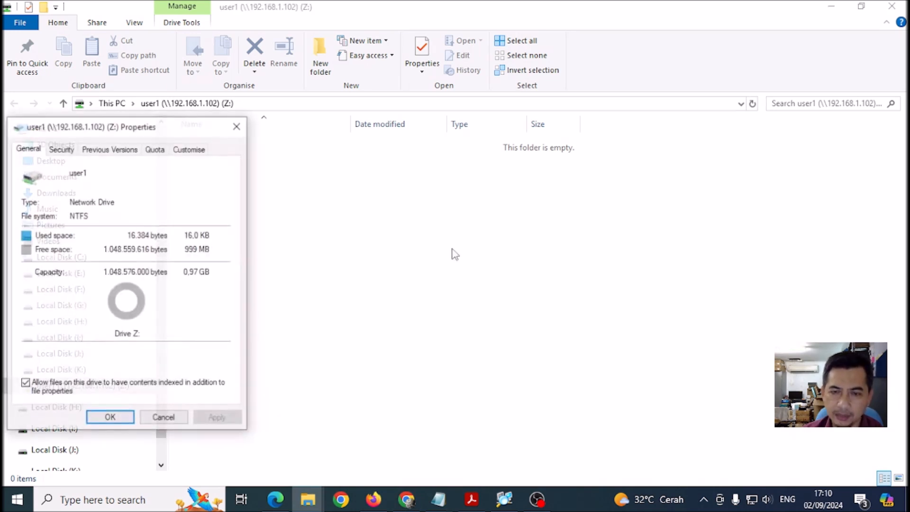
{"action": "left_click_drag", "start_coordinate": [156, 127], "coordinate": [419, 112]}
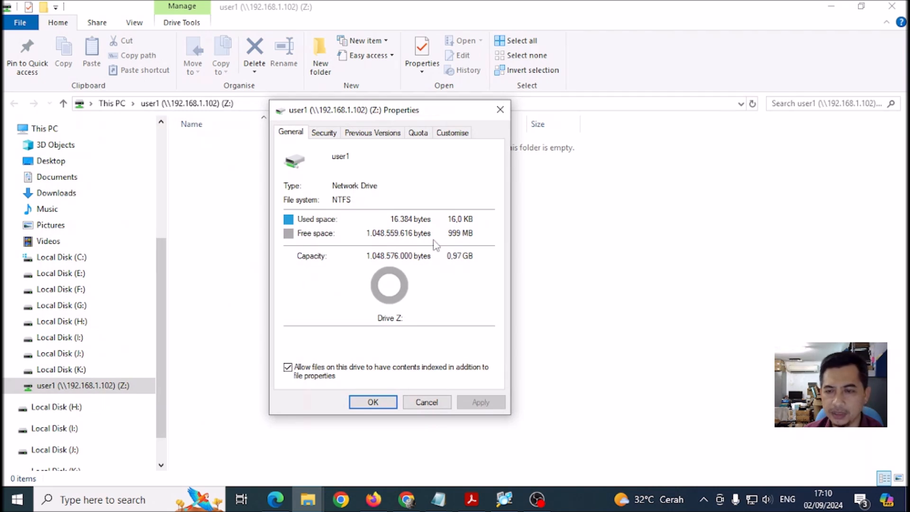
{"action": "left_click", "coordinate": [427, 402]}
{"action": "mouse_move", "coordinate": [406, 499]}
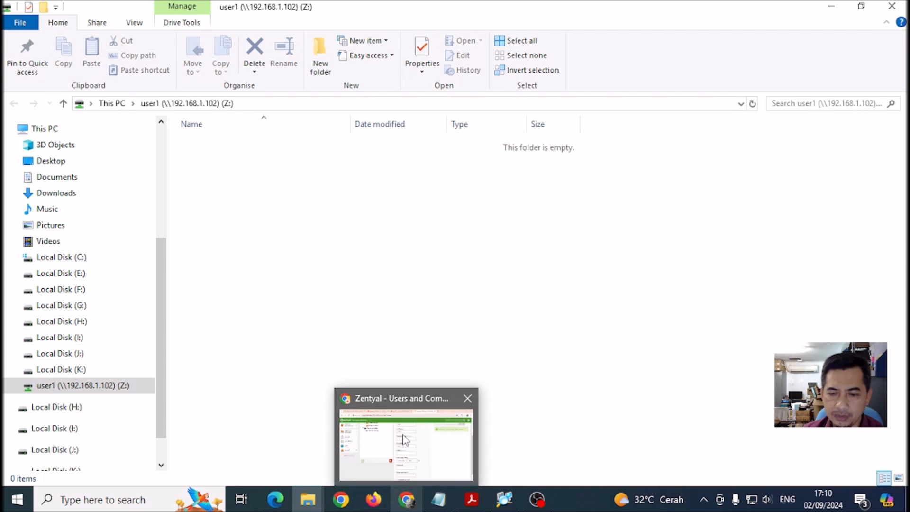
{"action": "left_click", "coordinate": [403, 450]}
Replace user1's 1000 MB quota with 2000 MB, save it, and bring the Z: window forward.
{"action": "double_click", "coordinate": [468, 349]}
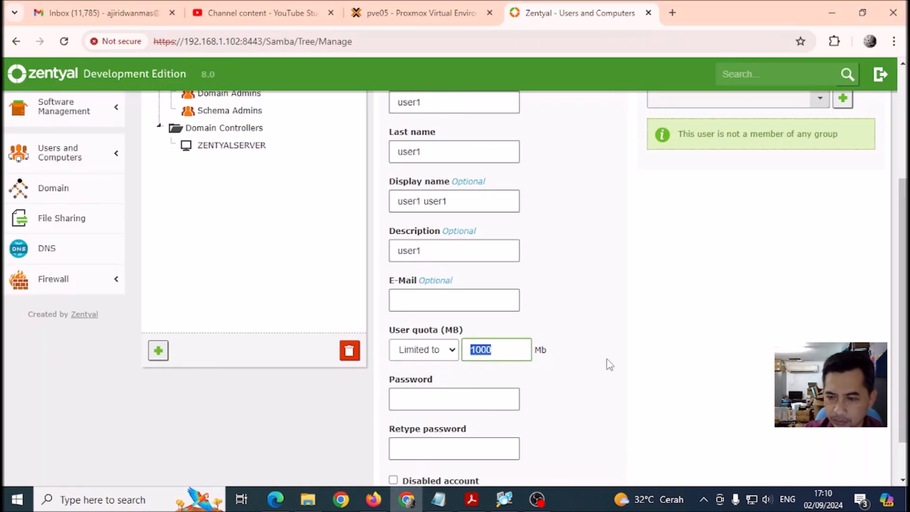
{"action": "type", "text": "200"}
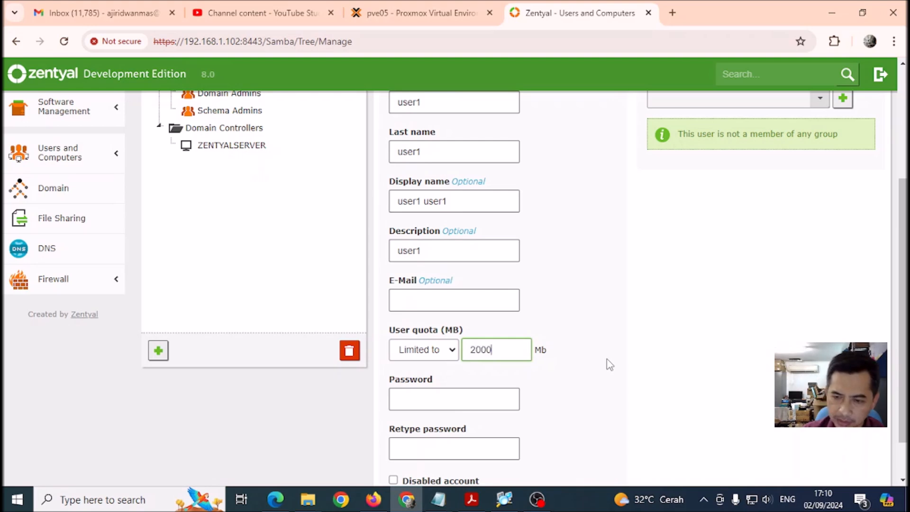
{"action": "type", "text": "0"}
{"action": "left_click", "coordinate": [610, 365]}
{"action": "scroll", "coordinate": [611, 365], "scroll_direction": "down", "scroll_amount": 1}
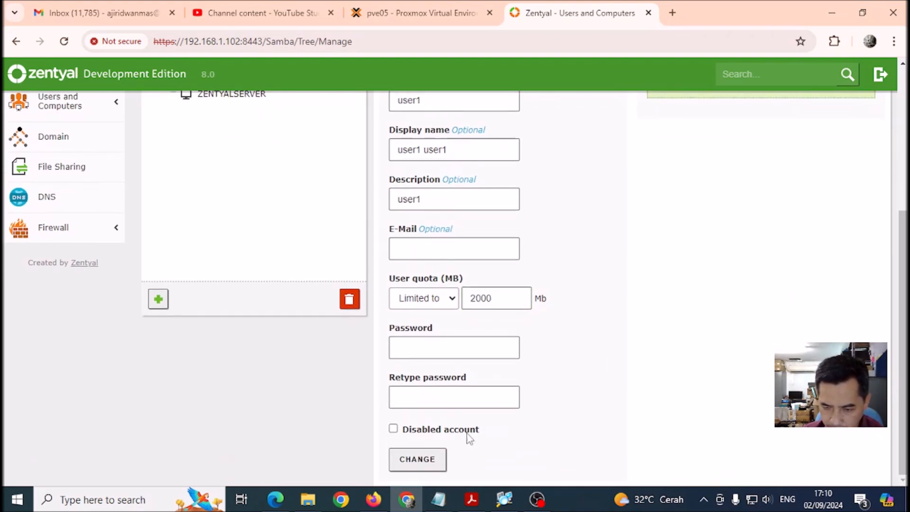
{"action": "left_click", "coordinate": [407, 462]}
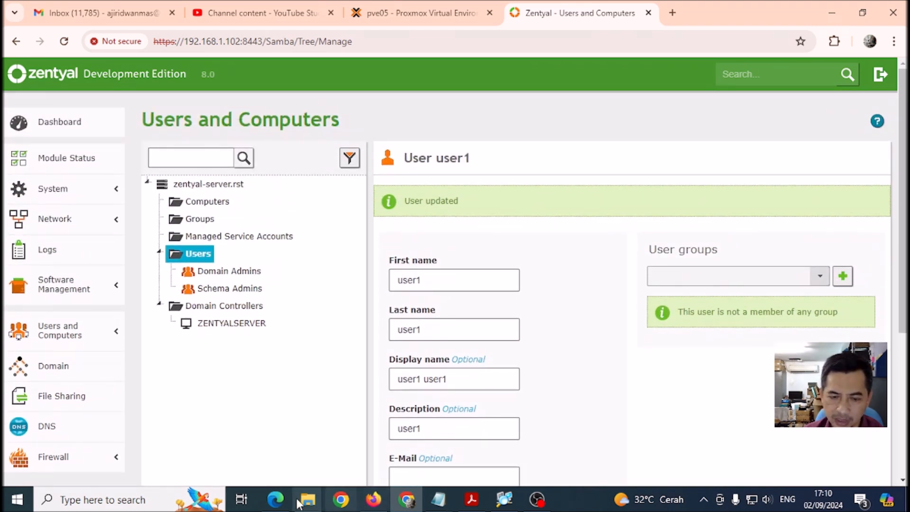
{"action": "mouse_move", "coordinate": [307, 499]}
{"action": "left_click", "coordinate": [331, 449]}
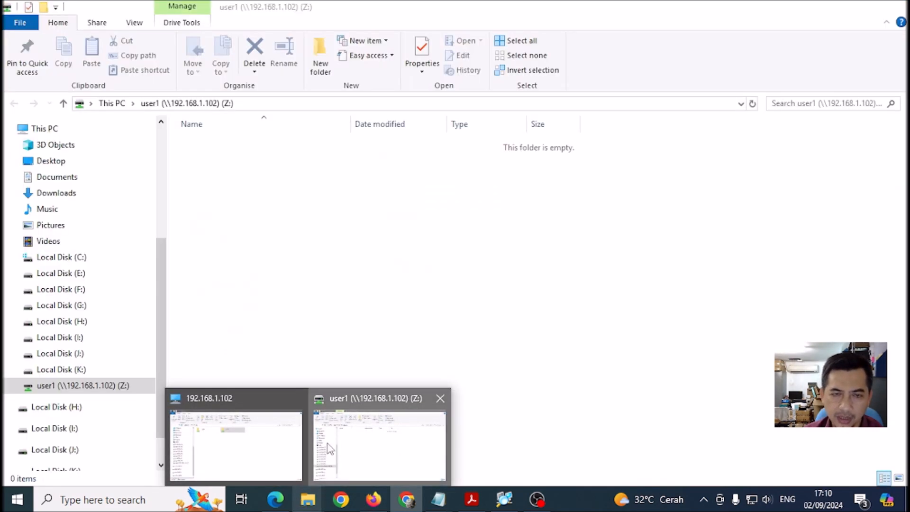
Open drive Z:'s Properties and confirm its capacity now reads 1.95 GB.
{"action": "right_click", "coordinate": [336, 228]}
{"action": "left_click", "coordinate": [386, 407]}
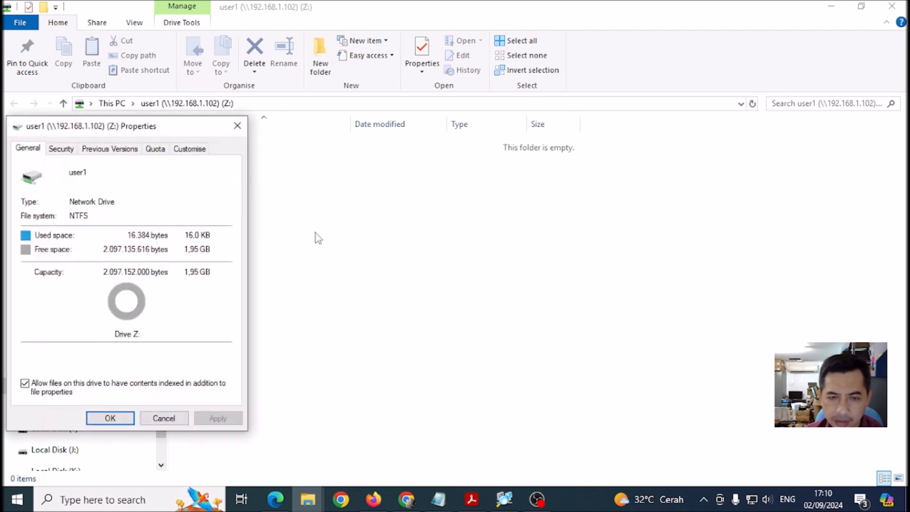
{"action": "left_click_drag", "start_coordinate": [168, 130], "coordinate": [399, 111]}
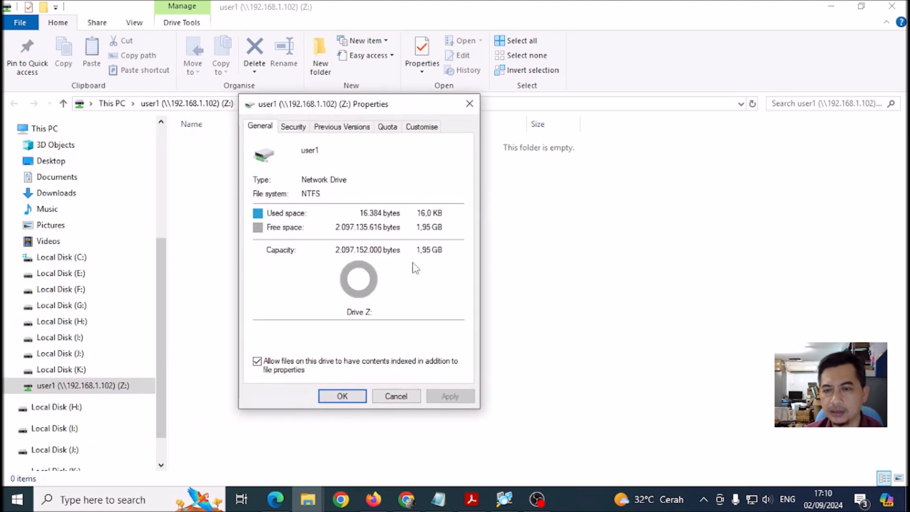
{"action": "left_click", "coordinate": [404, 397]}
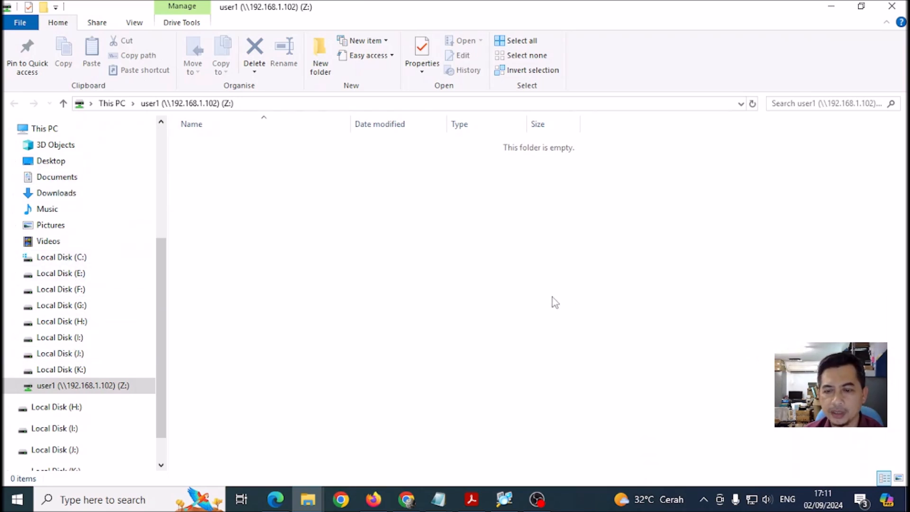
Return to Zentyal's user1 page and review the saved 2000 MB quota.
{"action": "left_click", "coordinate": [406, 498]}
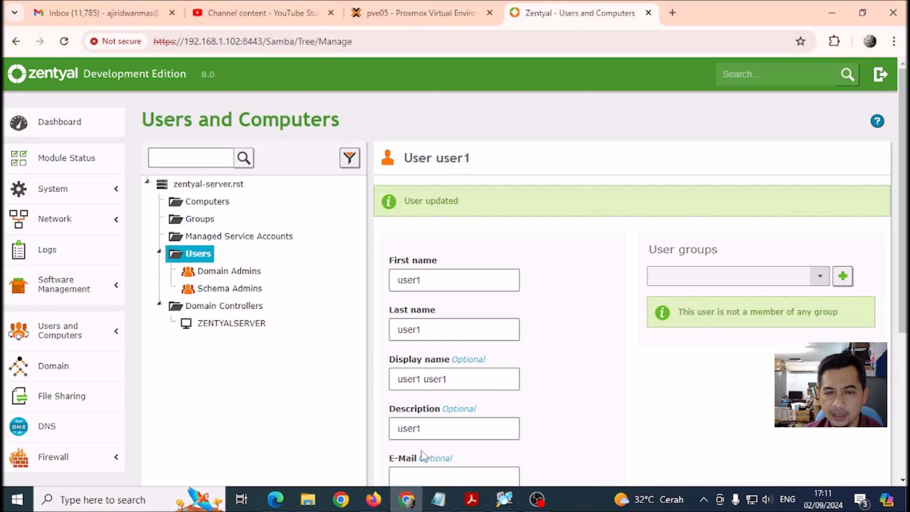
{"action": "scroll", "coordinate": [609, 279], "scroll_direction": "down", "scroll_amount": 5}
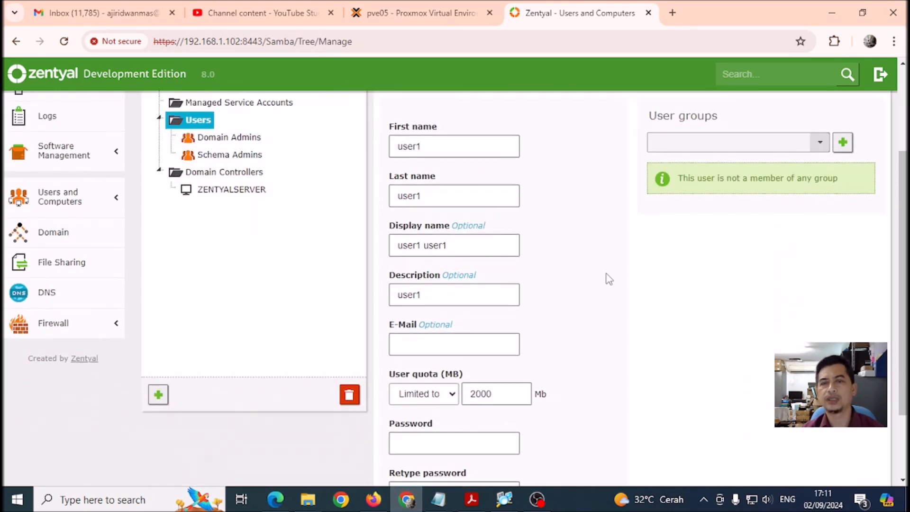
{"action": "scroll", "coordinate": [610, 278], "scroll_direction": "up", "scroll_amount": 5}
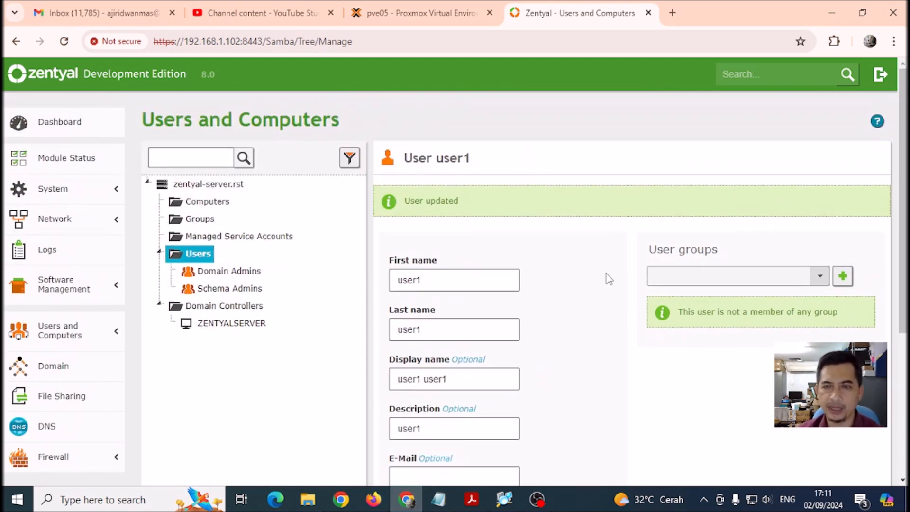